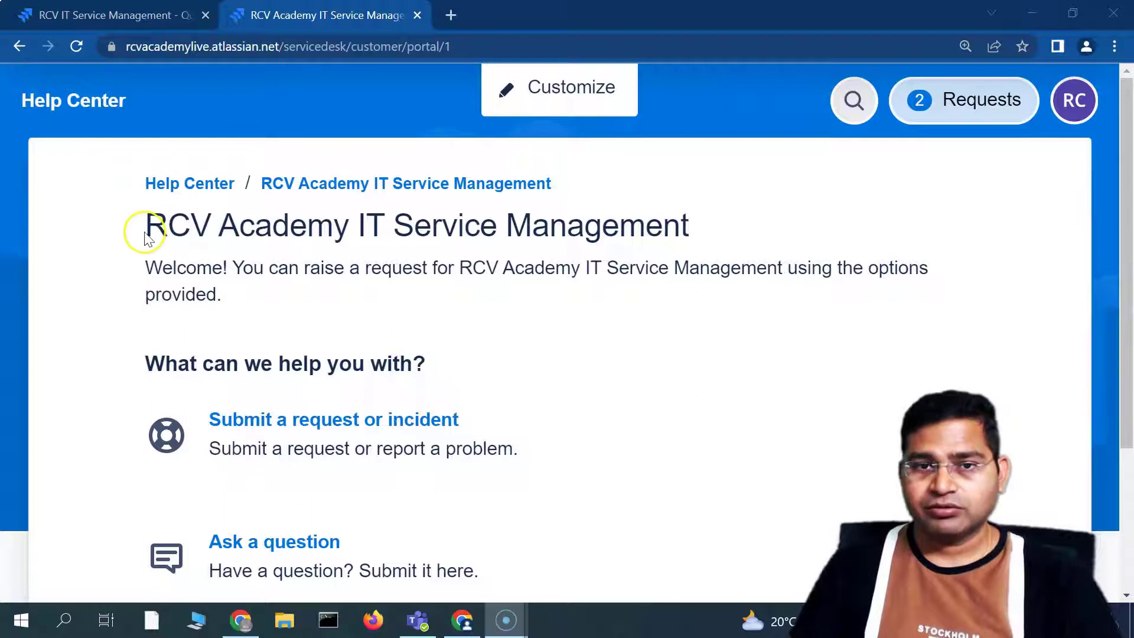
Review the customer portal's title and welcome text by highlighting them
left_click_drag(144, 227, 228, 291)
left_click(235, 293)
scroll(729, 260, "down", 3)
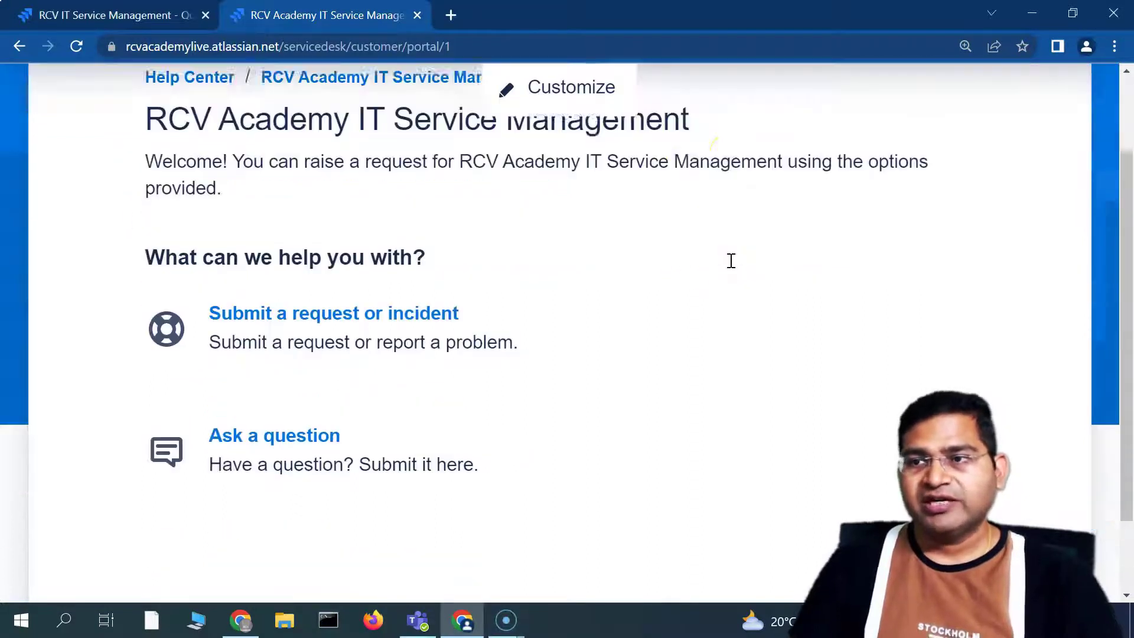
scroll(582, 357, "up", 2)
scroll(574, 367, "up", 1)
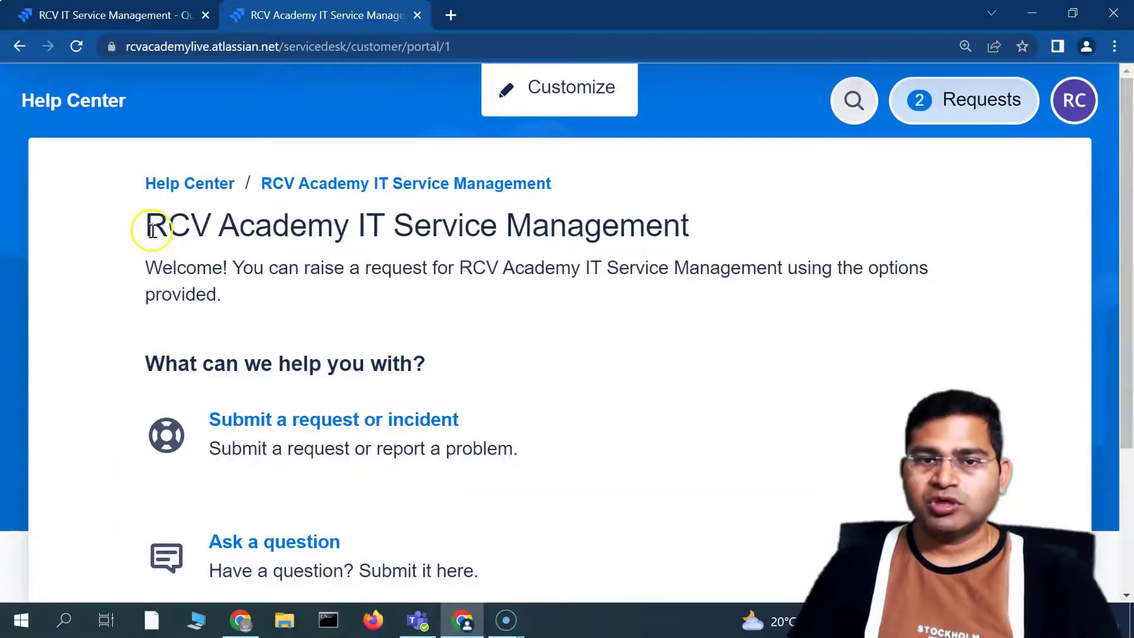
left_click_drag(147, 228, 245, 290)
left_click(240, 280)
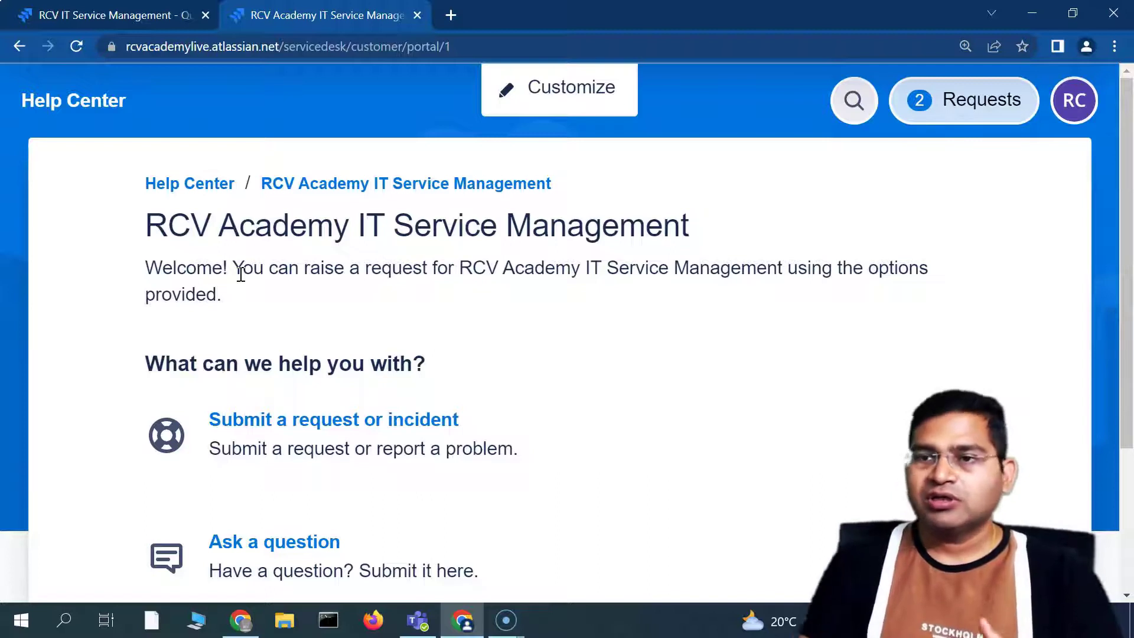
Re-check the heading and welcome paragraph, then go back to the All Questions queue tab
left_click_drag(236, 291, 708, 227)
left_click(124, 237)
left_click(536, 267)
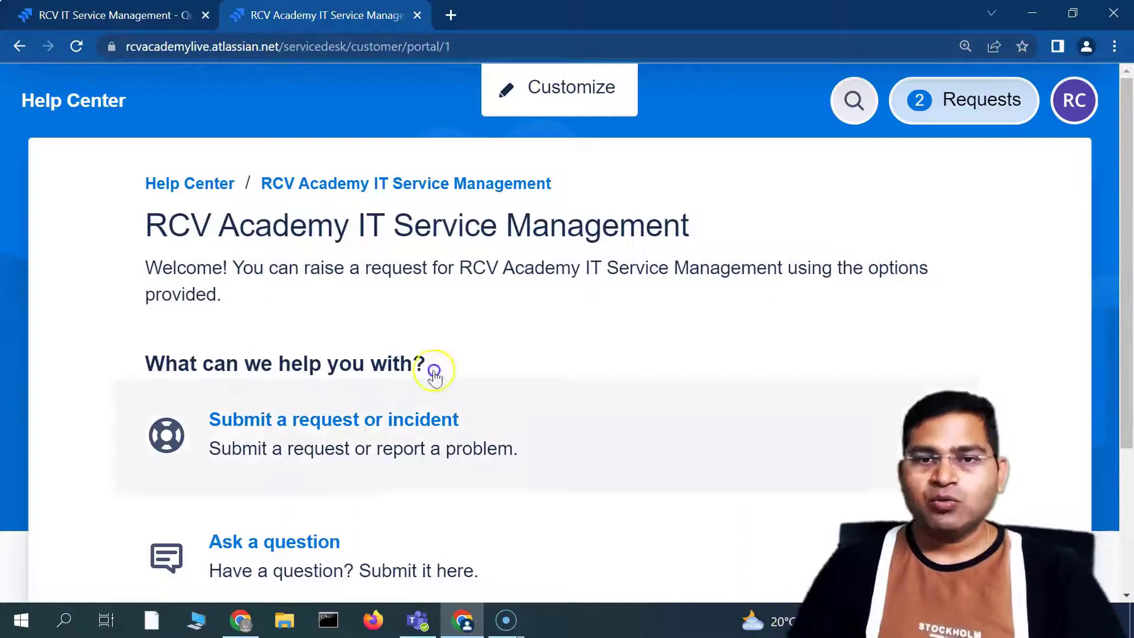
scroll(445, 406, "down", 3)
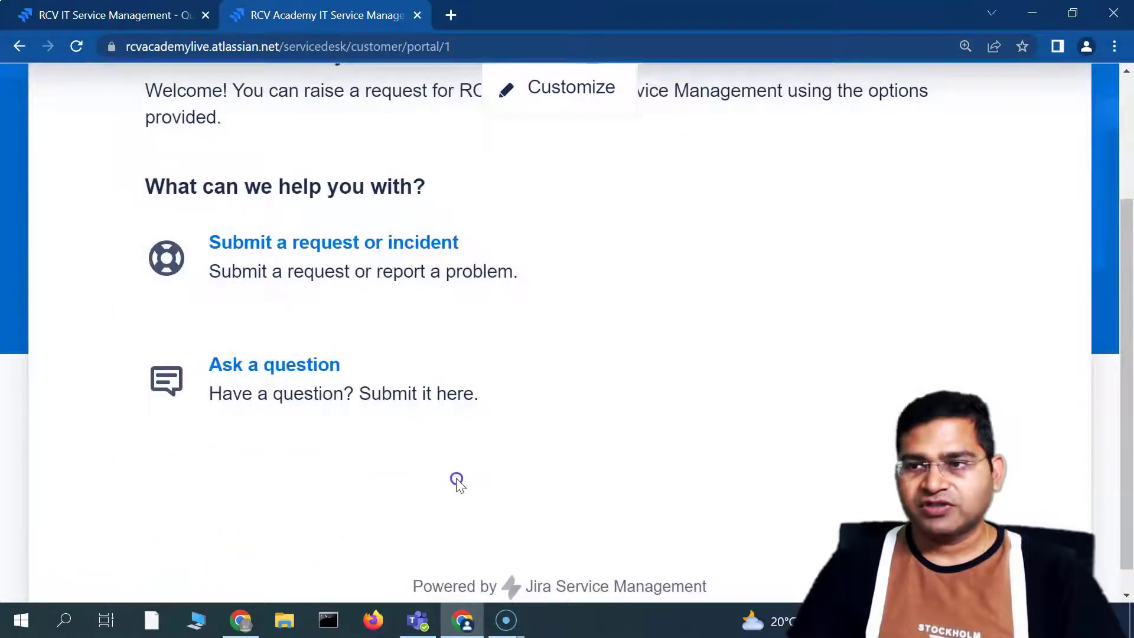
scroll(459, 478, "up", 3)
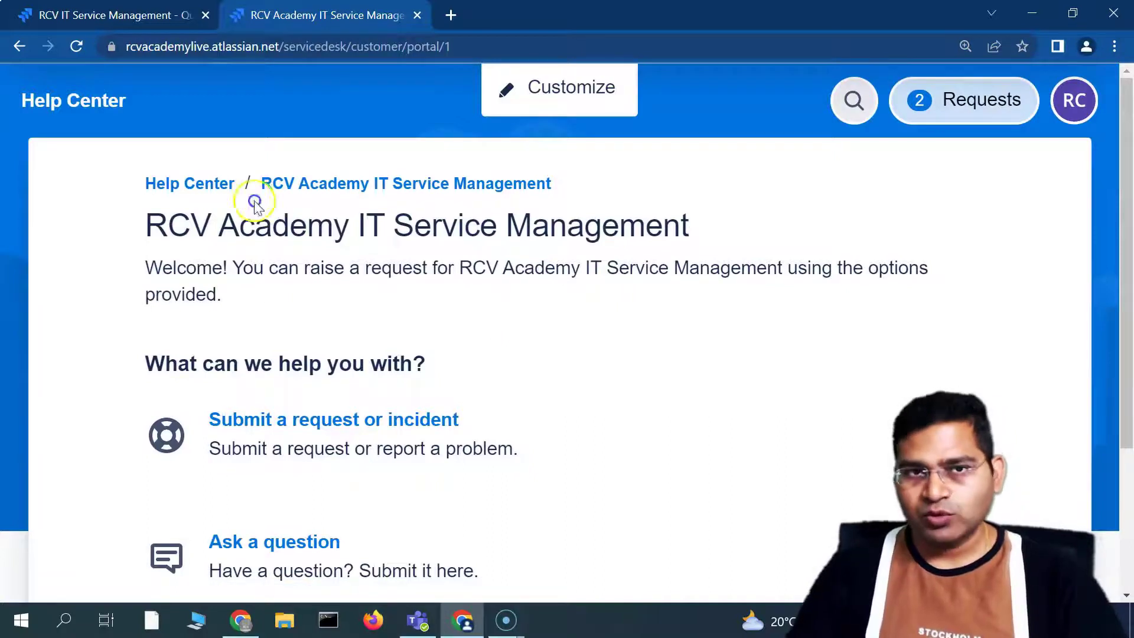
left_click(106, 17)
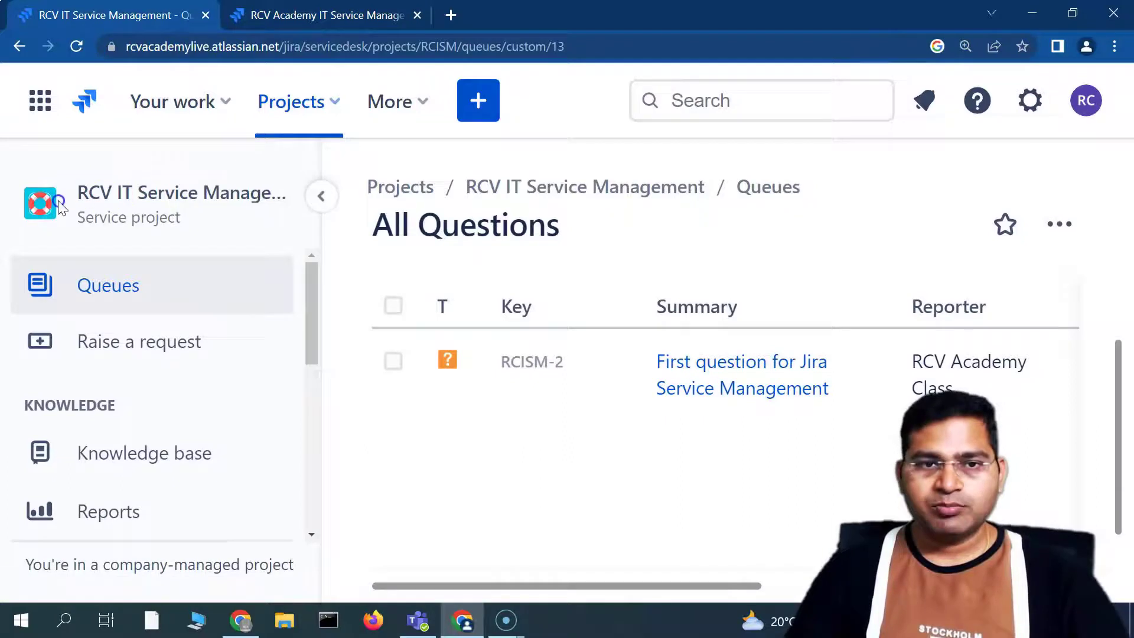
Open the RCV IT Service Management project from the Projects list
scroll(177, 396, "down", 4)
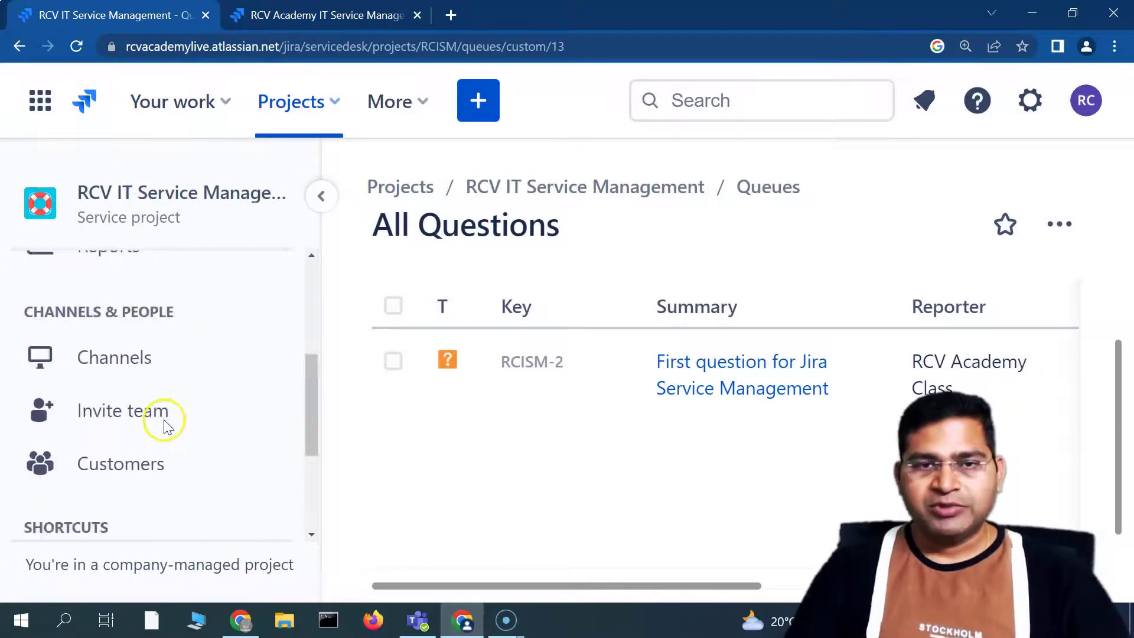
scroll(183, 396, "up", 4)
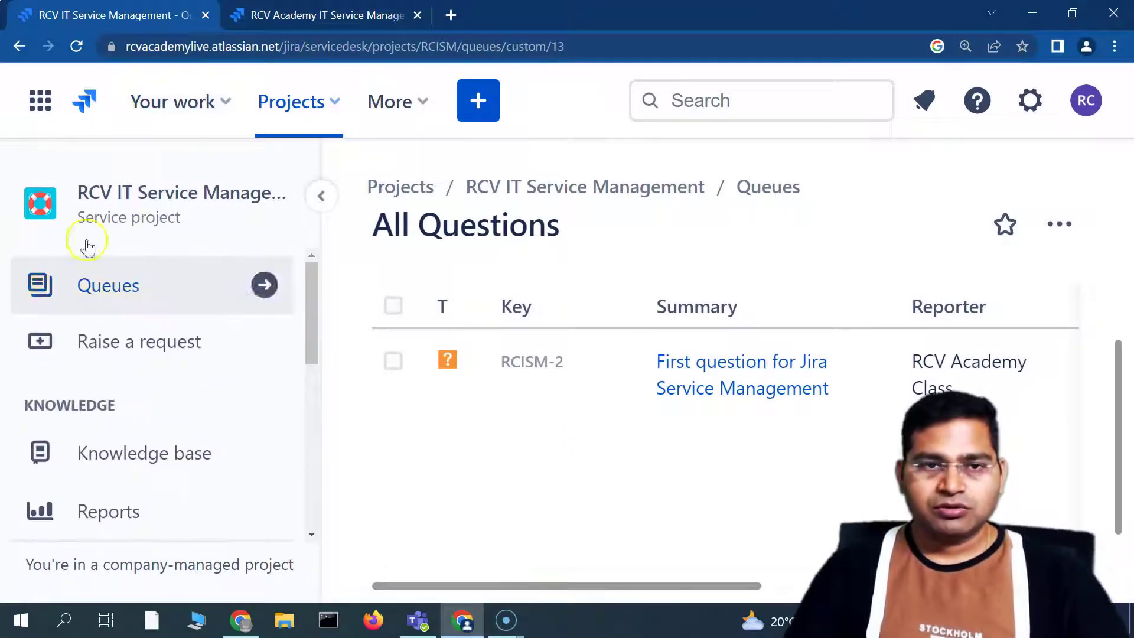
left_click(329, 101)
left_click(458, 214)
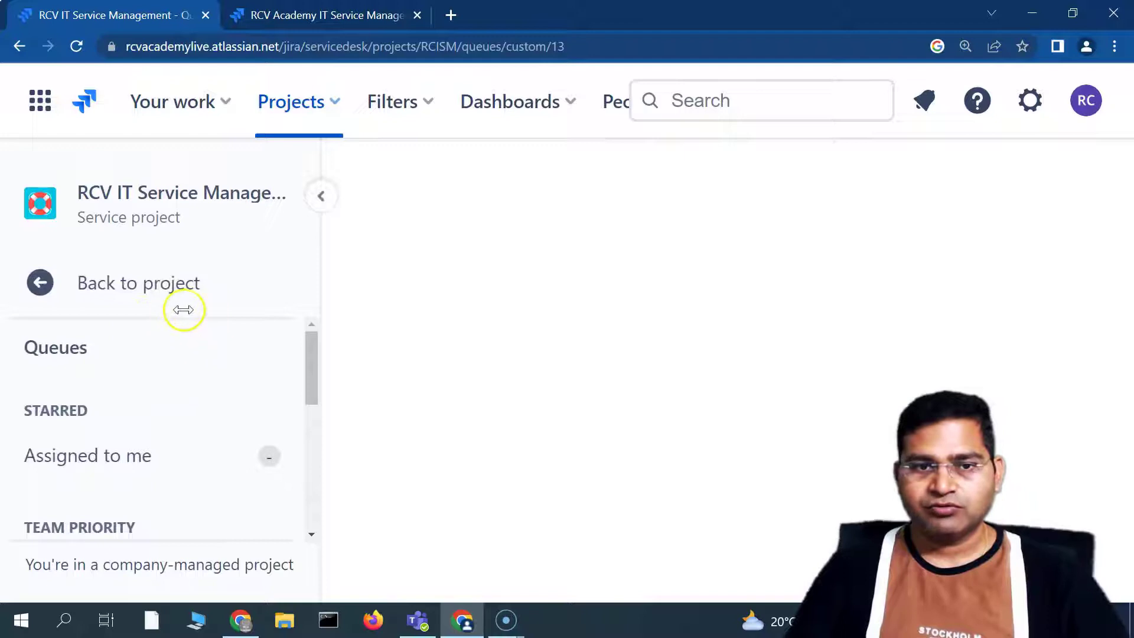
Go to the project's settings from the sidebar navigation
scroll(118, 425, "down", 1)
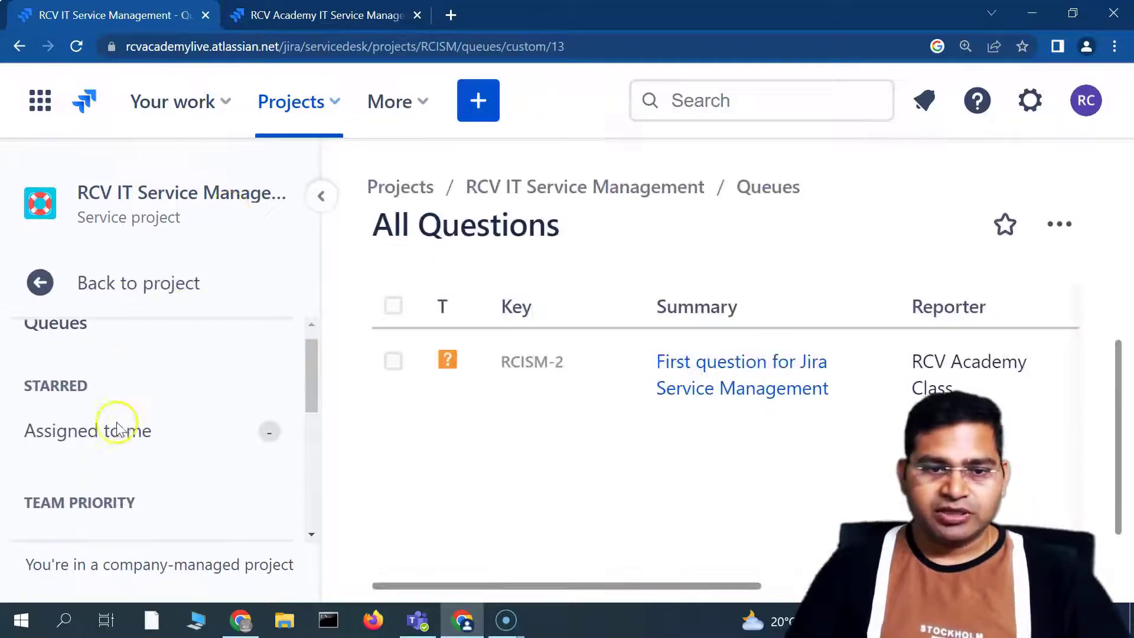
scroll(116, 429, "down", 3)
scroll(169, 466, "up", 4)
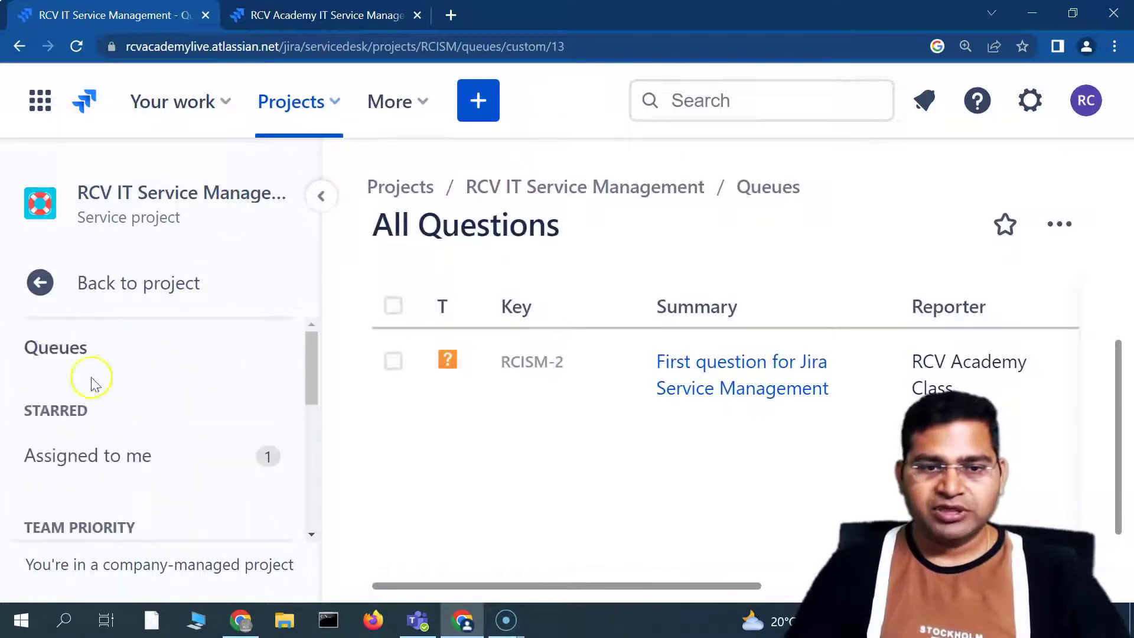
left_click(58, 302)
scroll(148, 466, "down", 5)
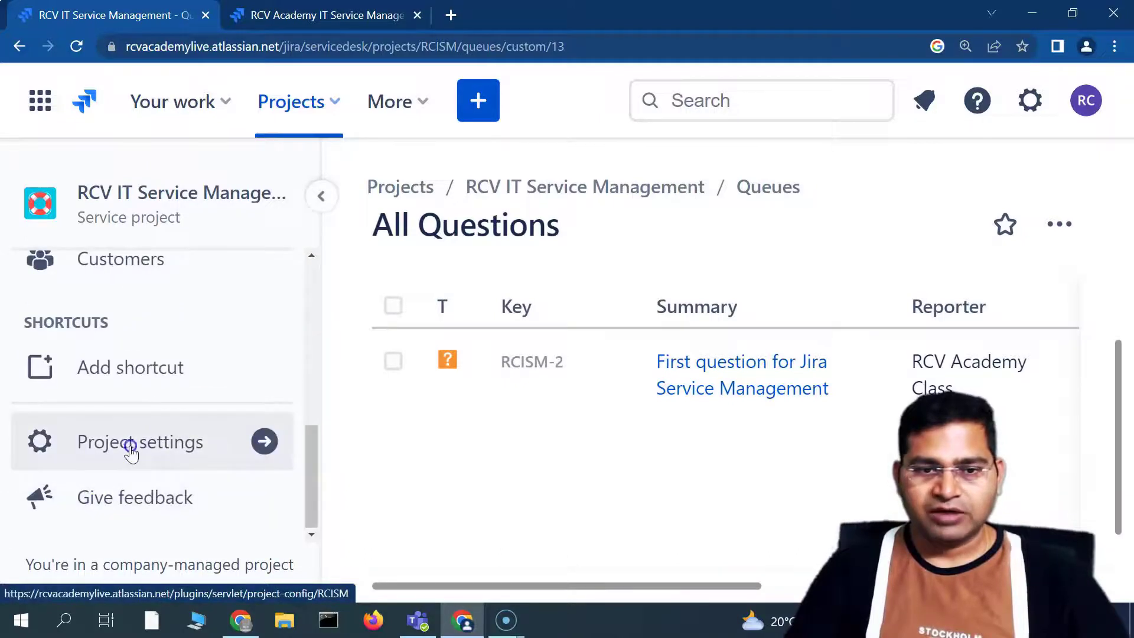
left_click(146, 454)
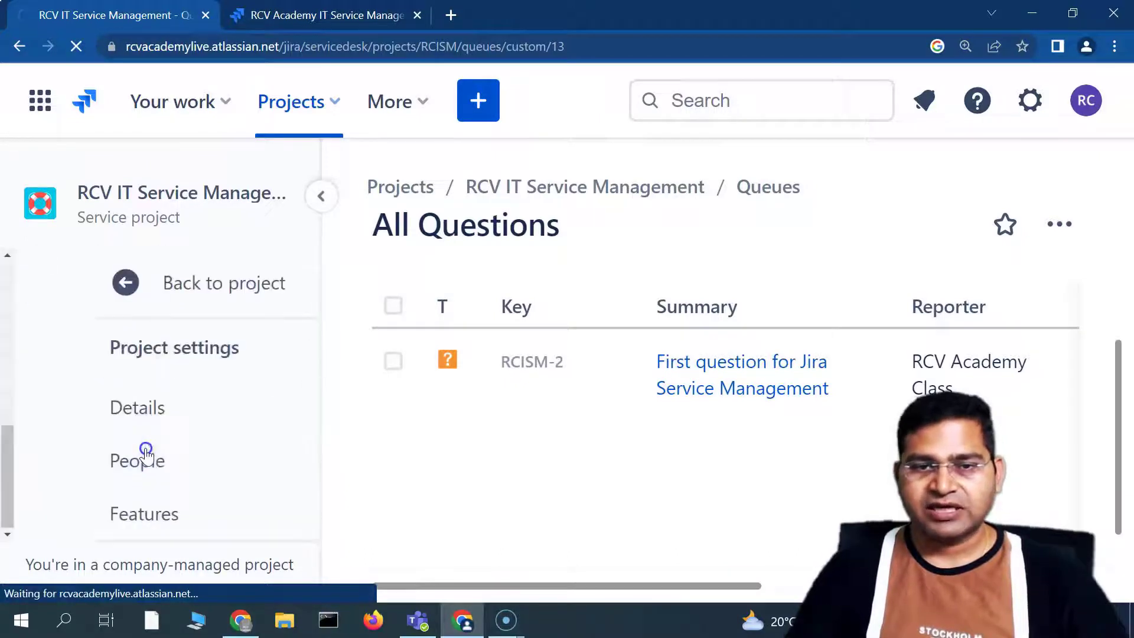
Open Portal settings from the project settings sidebar
scroll(186, 408, "down", 5)
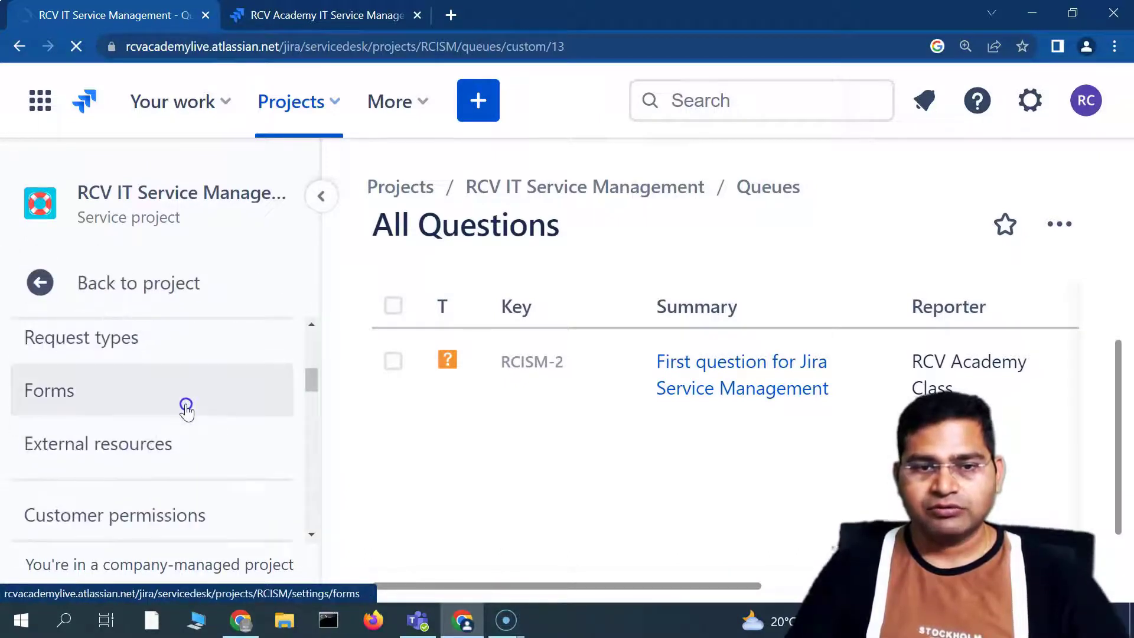
scroll(186, 409, "down", 3)
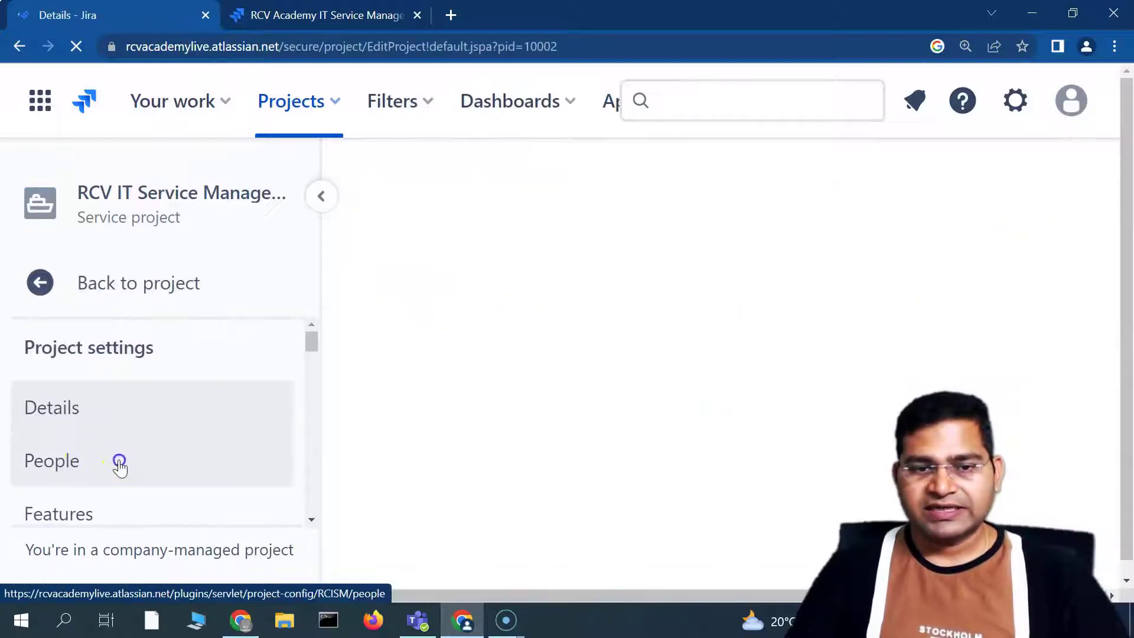
scroll(117, 461, "down", 9)
scroll(184, 454, "down", 1)
scroll(183, 450, "up", 1)
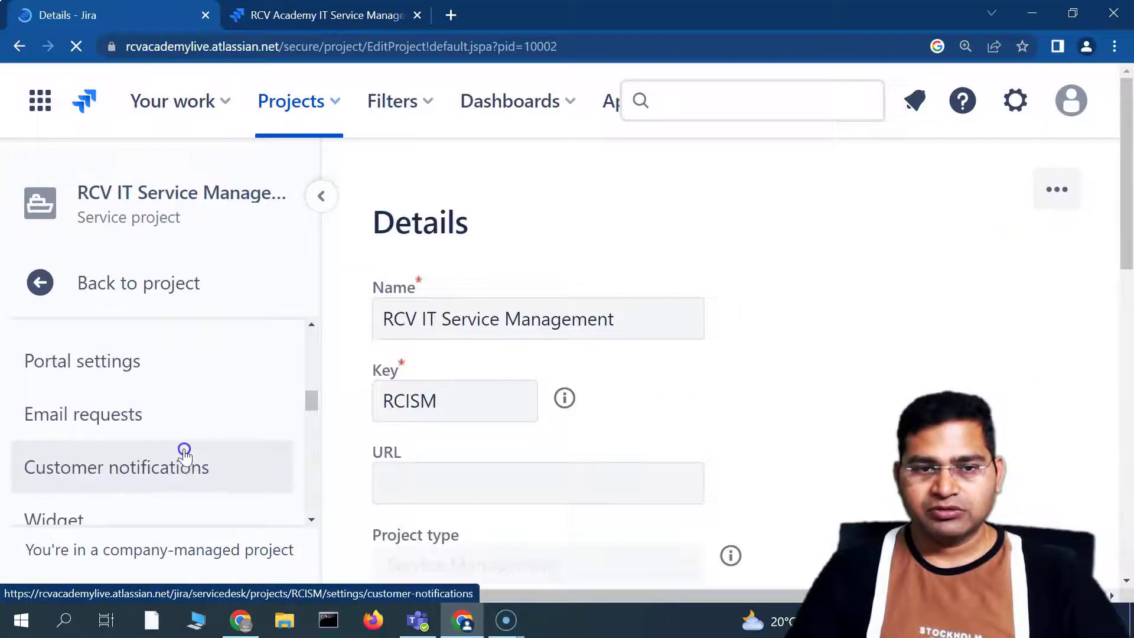
scroll(111, 427, "down", 3)
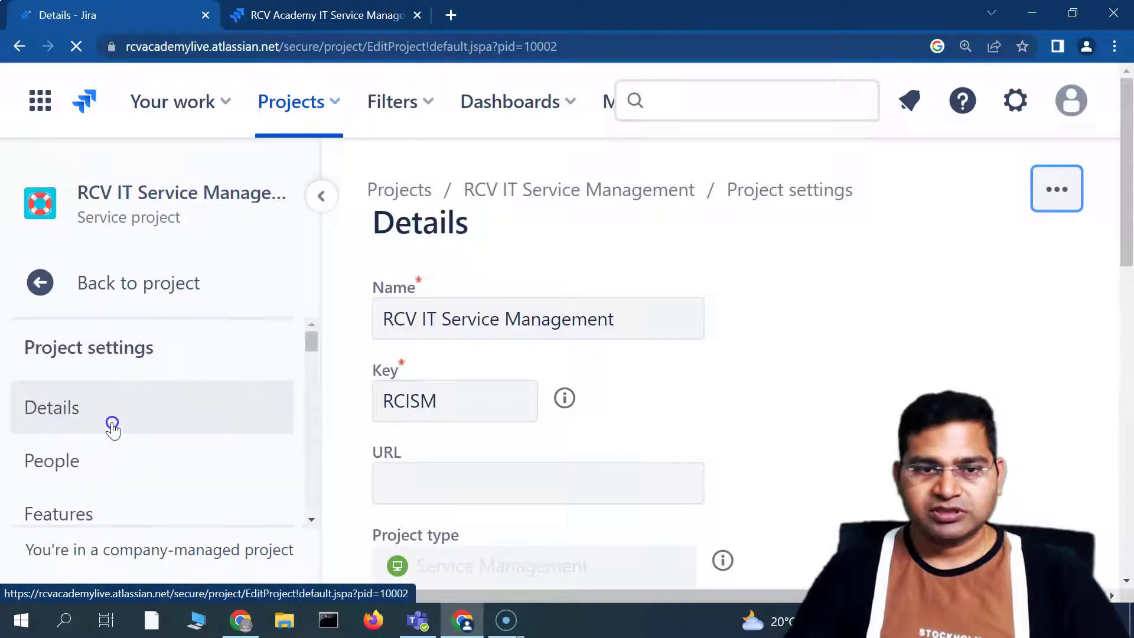
scroll(168, 437, "down", 2)
scroll(168, 440, "down", 5)
left_click(89, 452)
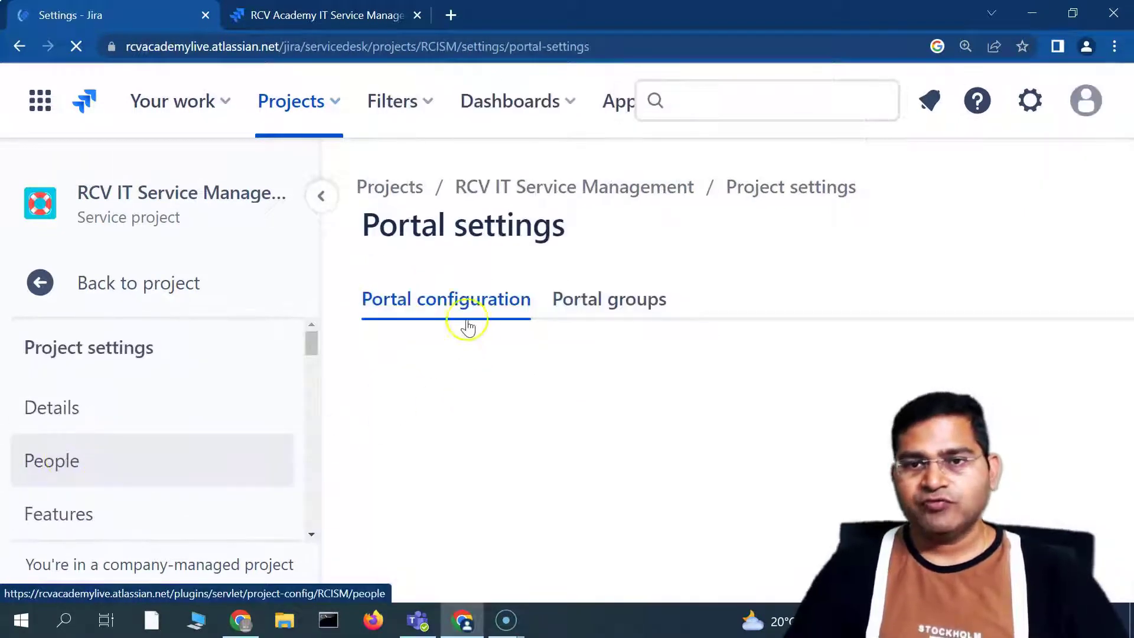
Collapse the sidebar, point out the portal URL ending /customer/portal/1, and scroll to project information
left_click(319, 198)
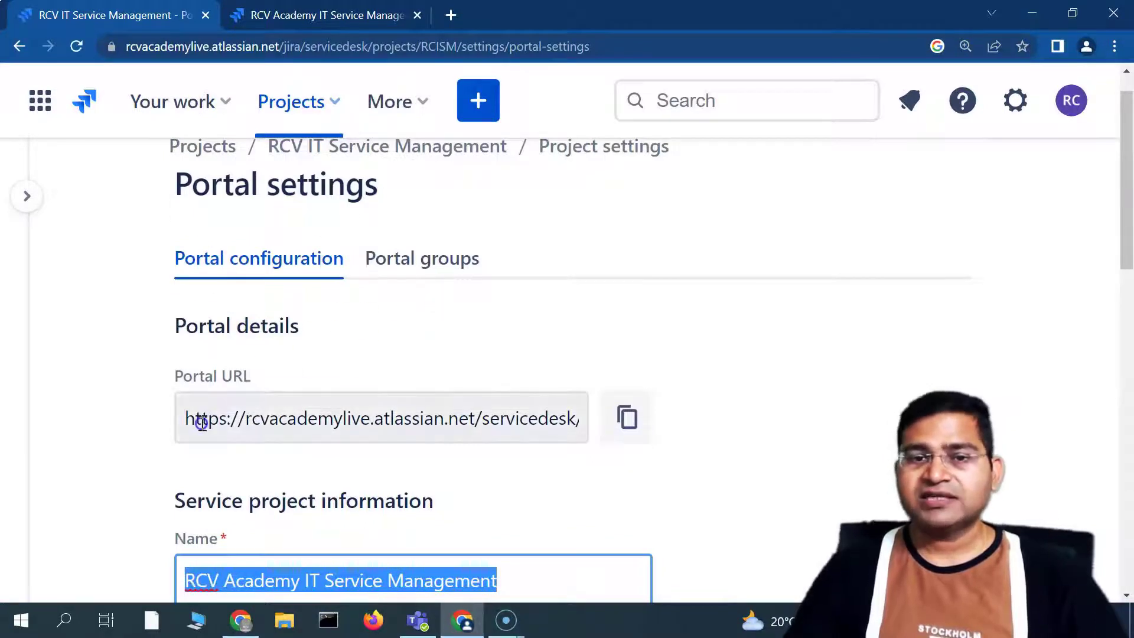
left_click_drag(190, 420, 579, 421)
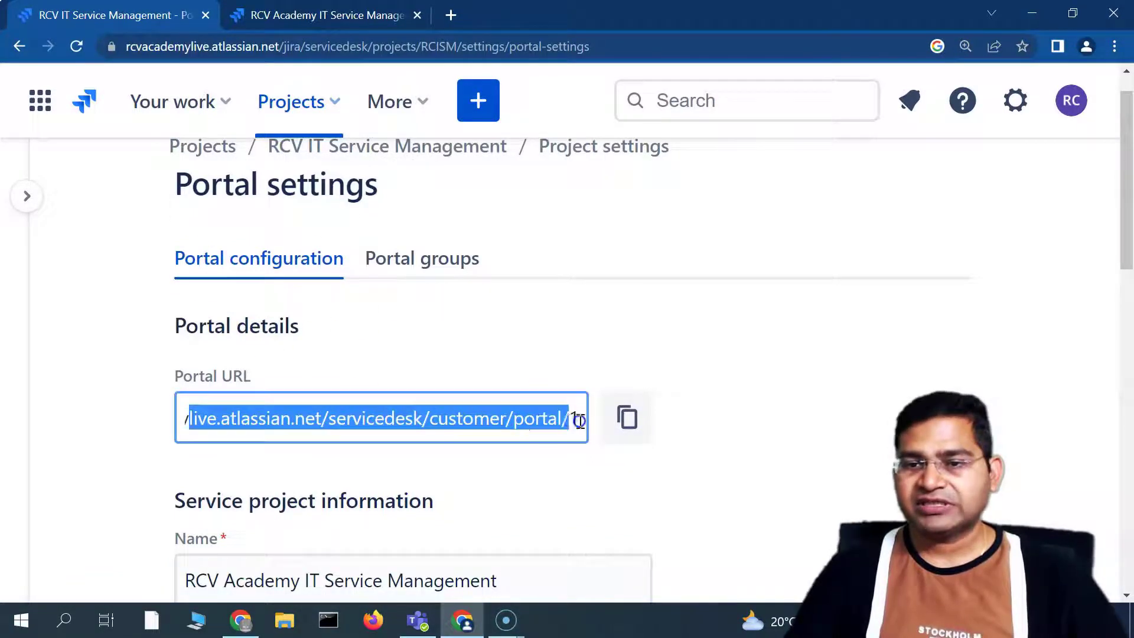
left_click(469, 421)
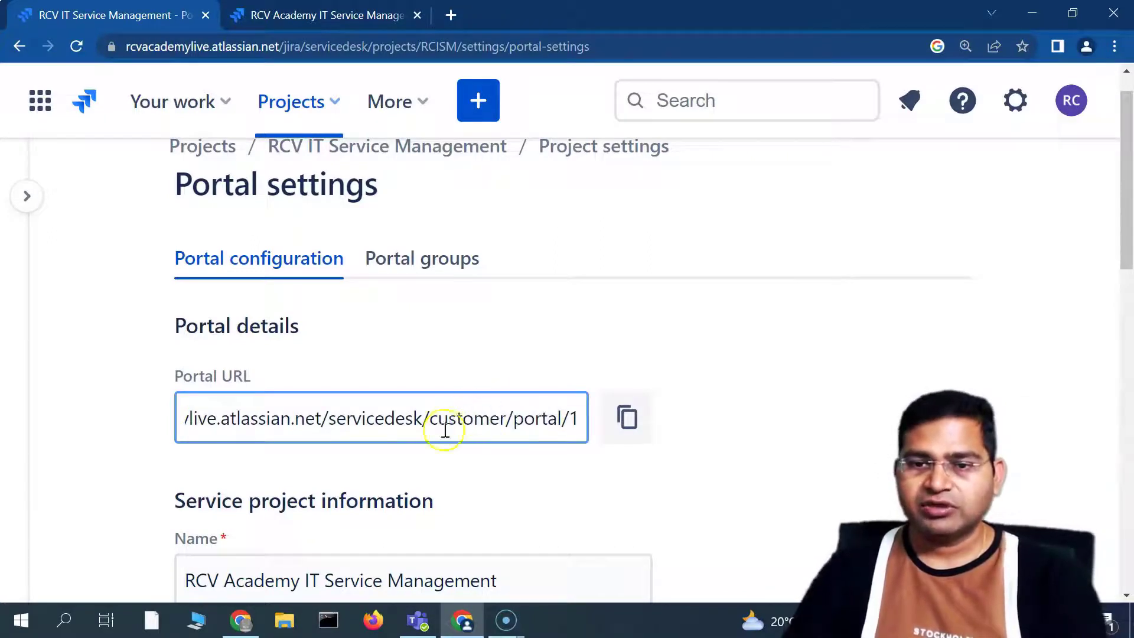
left_click_drag(186, 418, 555, 412)
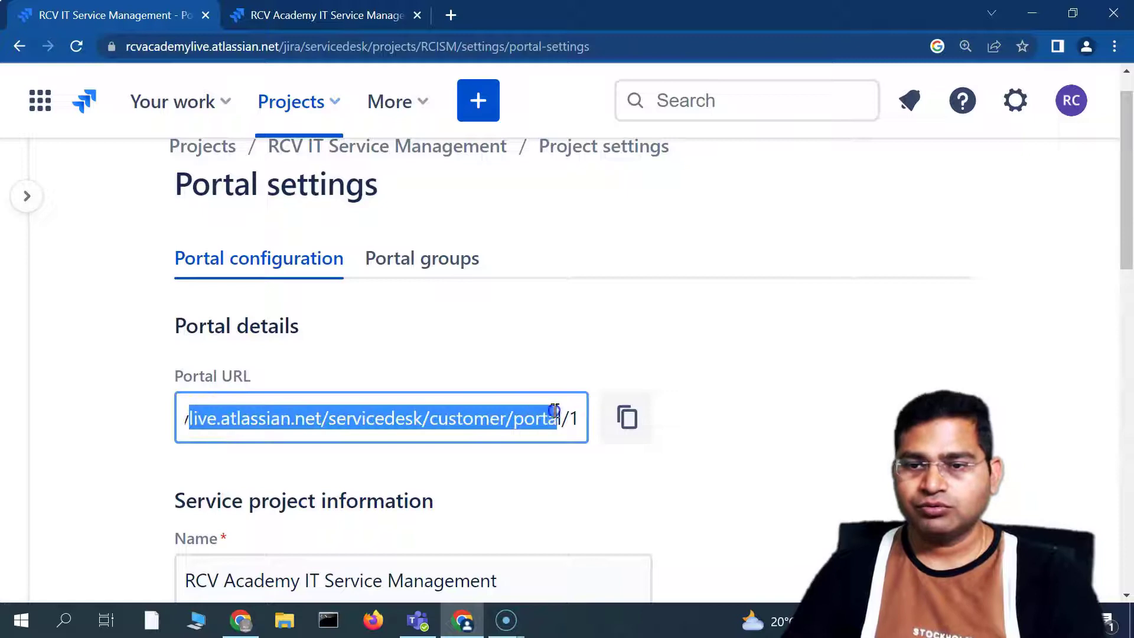
left_click(378, 339)
scroll(197, 397, "down", 3)
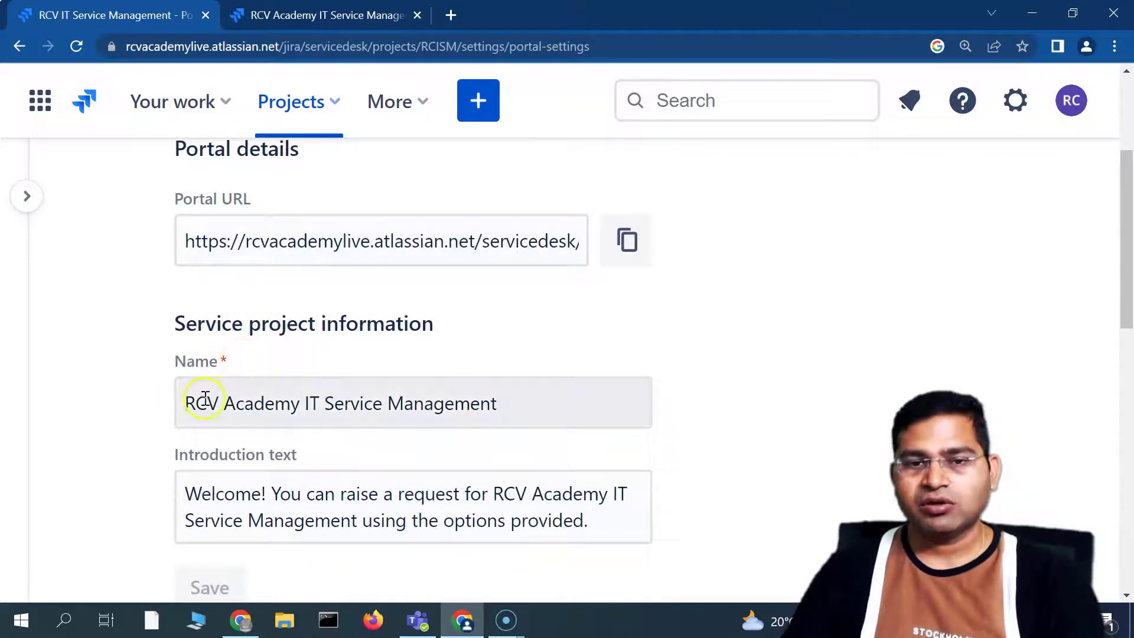
Delete 'IT' from the portal name in Service project information
left_click_drag(176, 324, 450, 325)
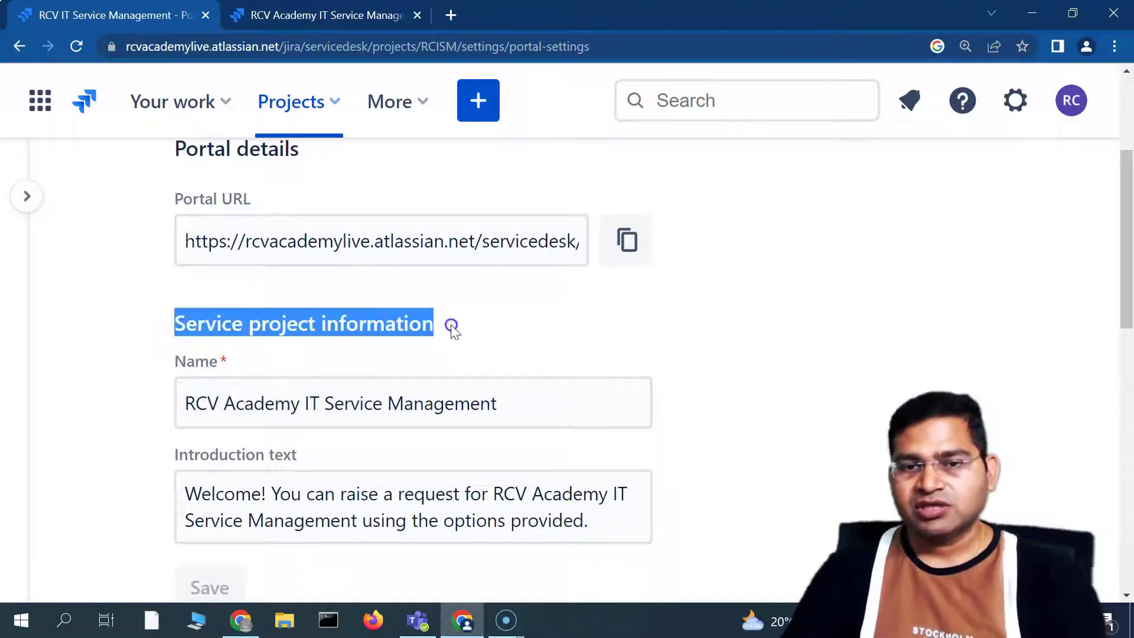
left_click(240, 333)
triple_click(224, 404)
mouse_move(228, 400)
left_mouse_down()
mouse_move(291, 406)
mouse_move(225, 403)
left_mouse_up()
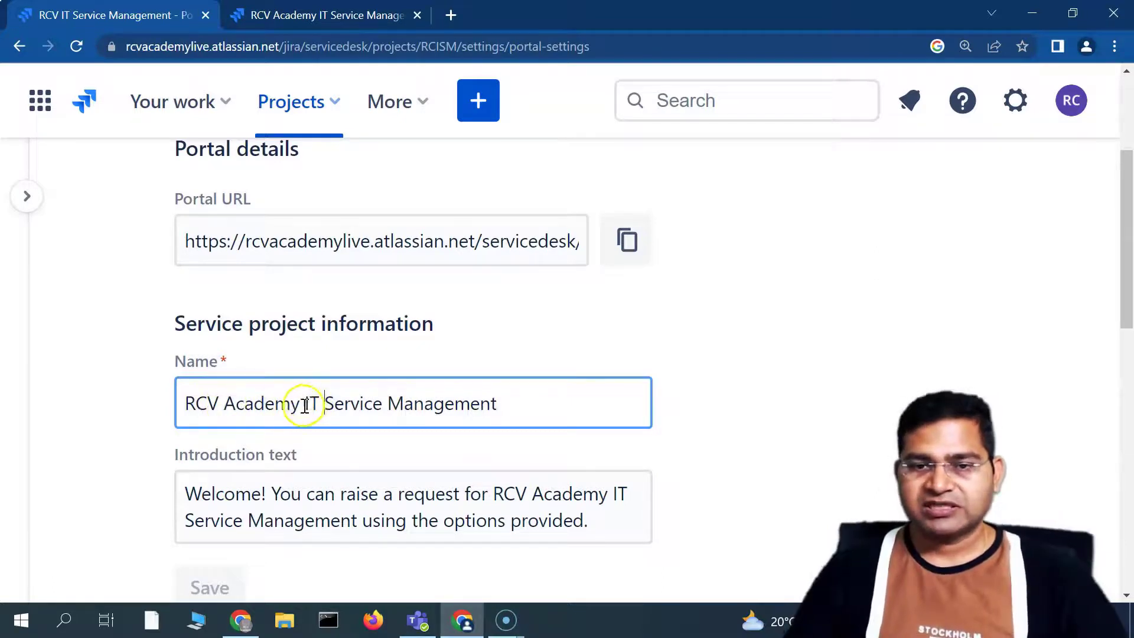
left_click(323, 403)
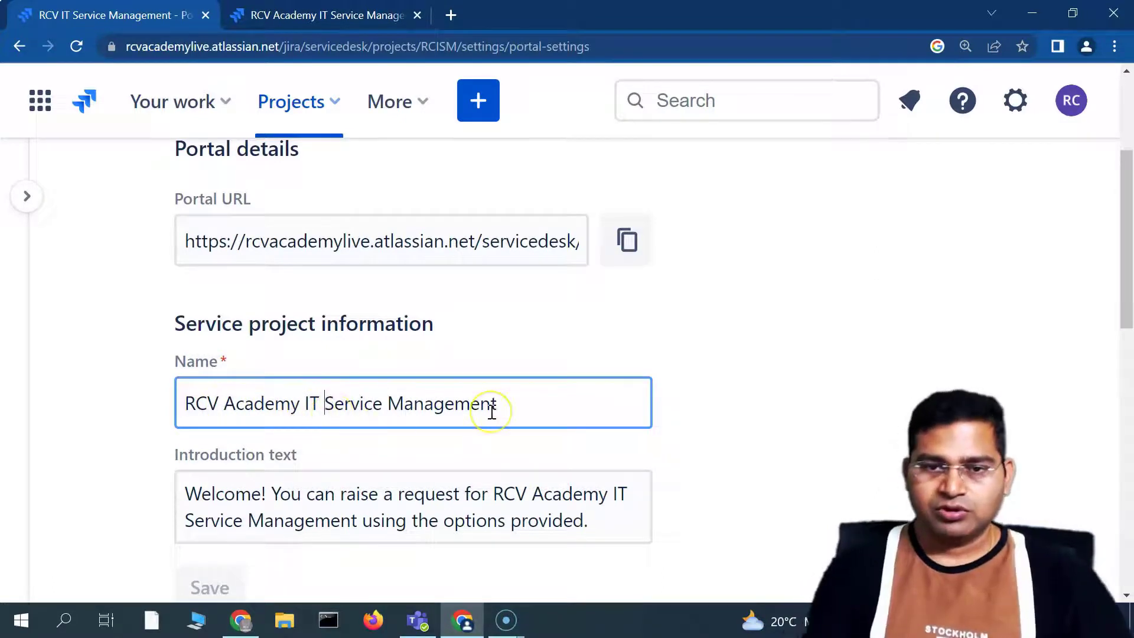
key("BackSpace")
key("BackSpace")
key("BackSpace")
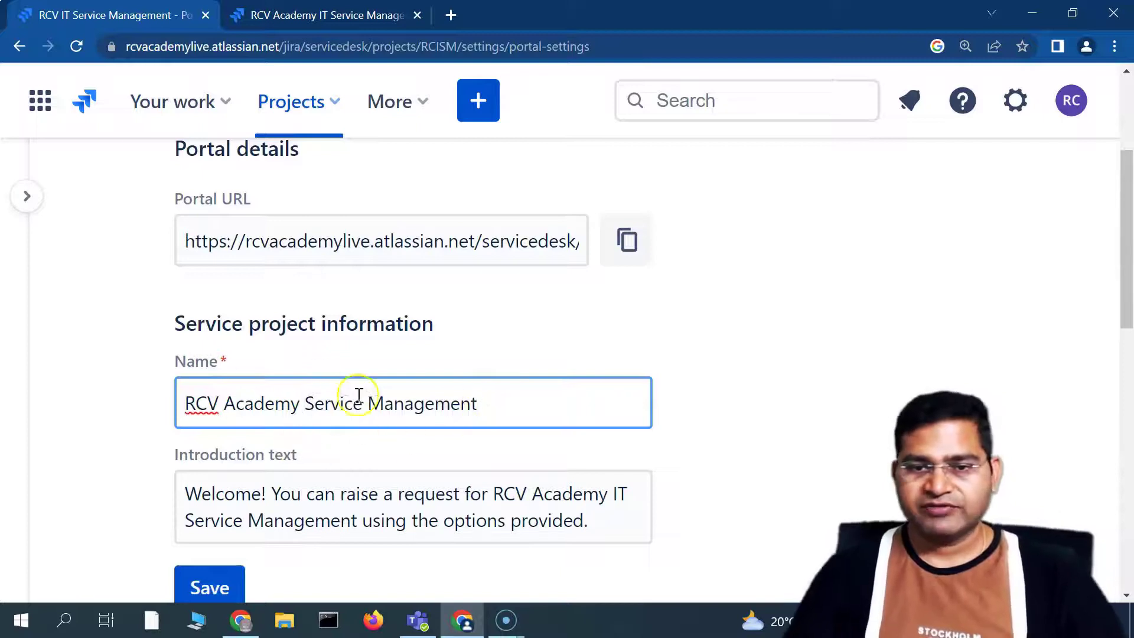
scroll(514, 398, "down", 2)
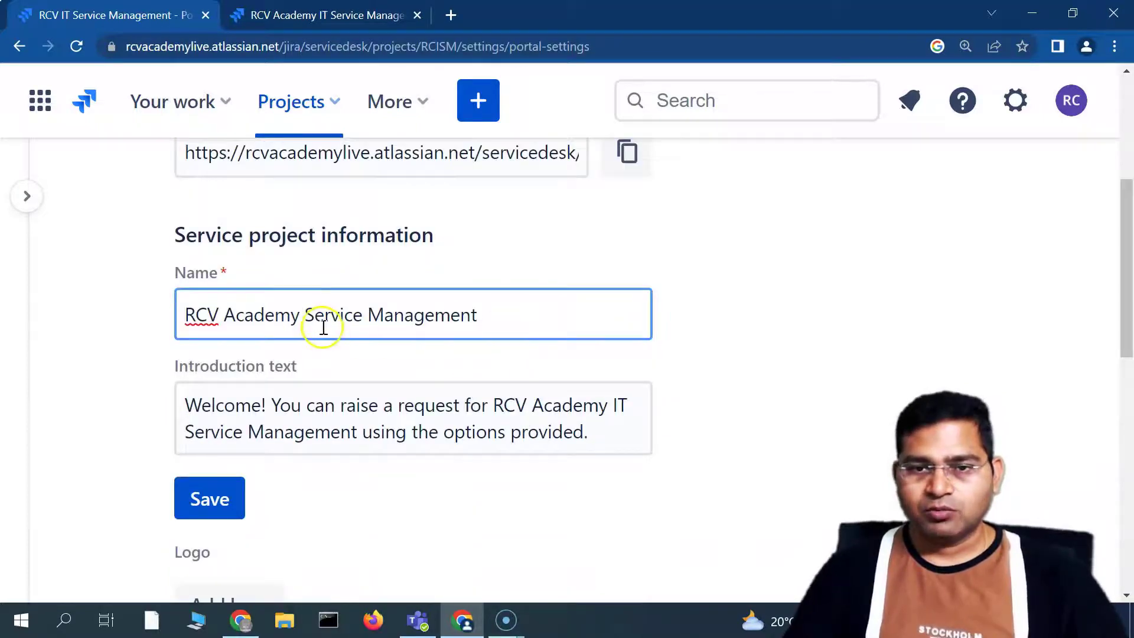
left_click_drag(486, 314, 158, 314)
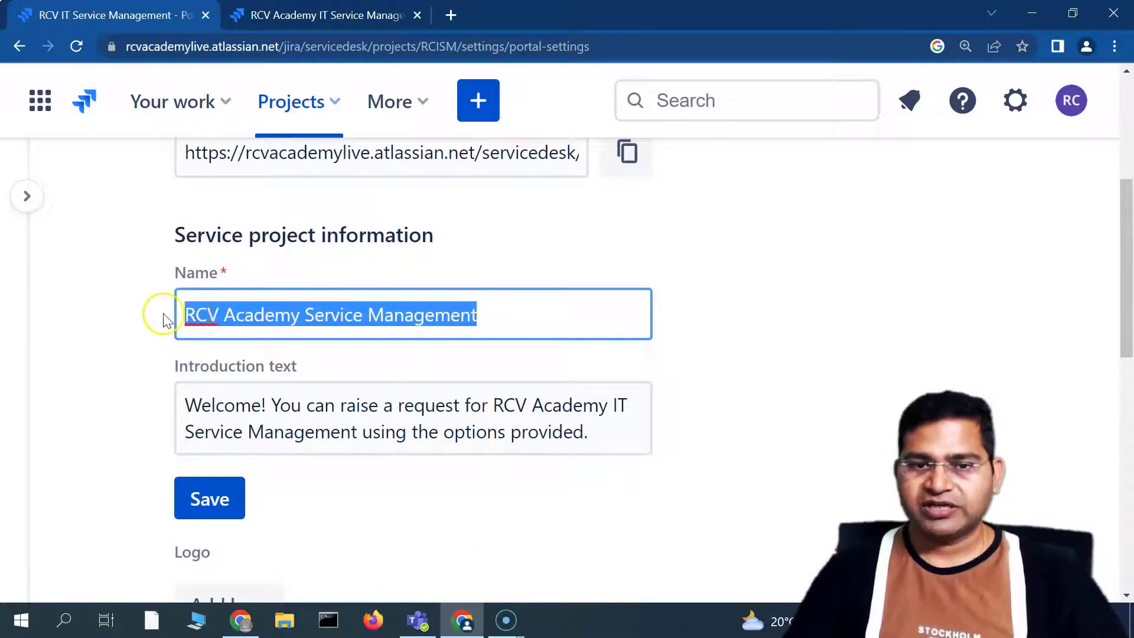
Remove 'IT' from the introduction and end it with 'using the options provided below.'
left_click(344, 427)
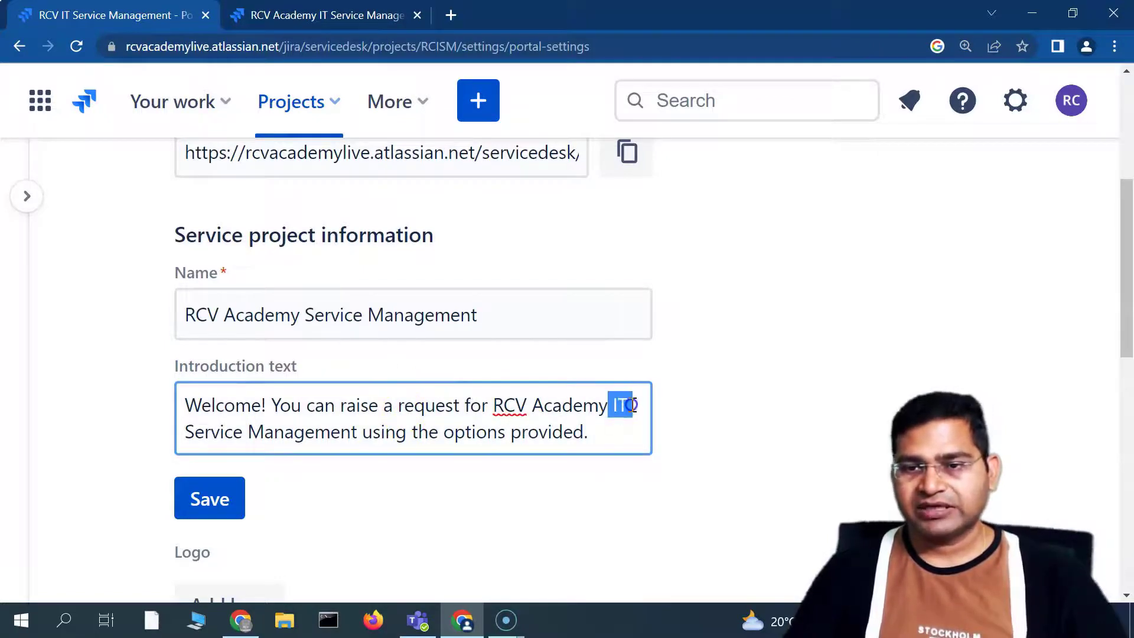
key("BackSpace")
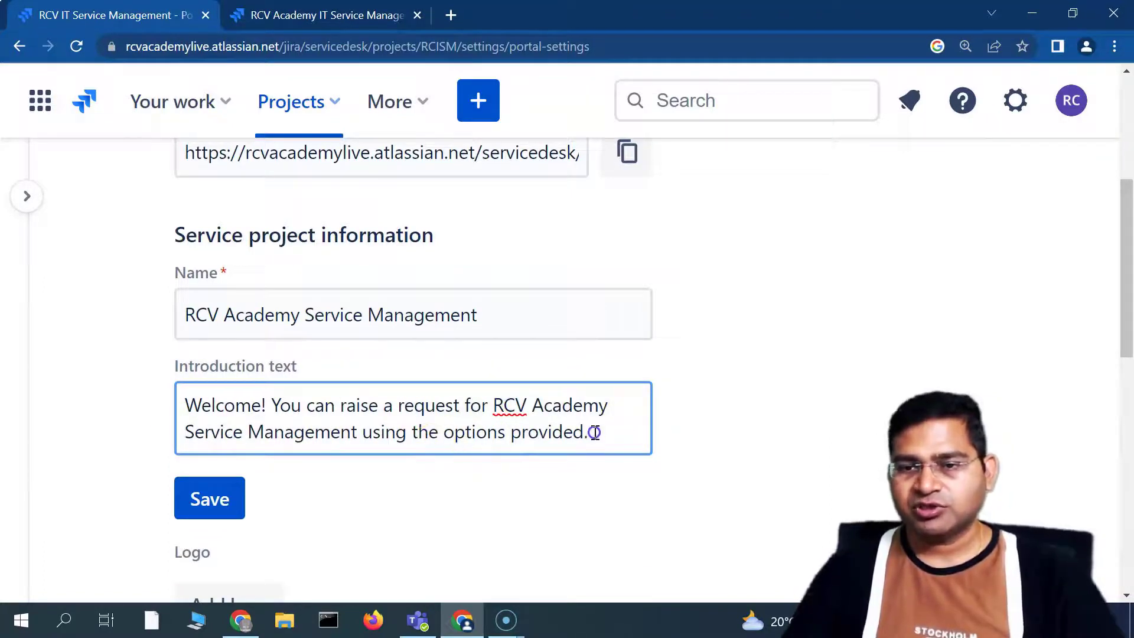
key("BackSpace")
type("below")
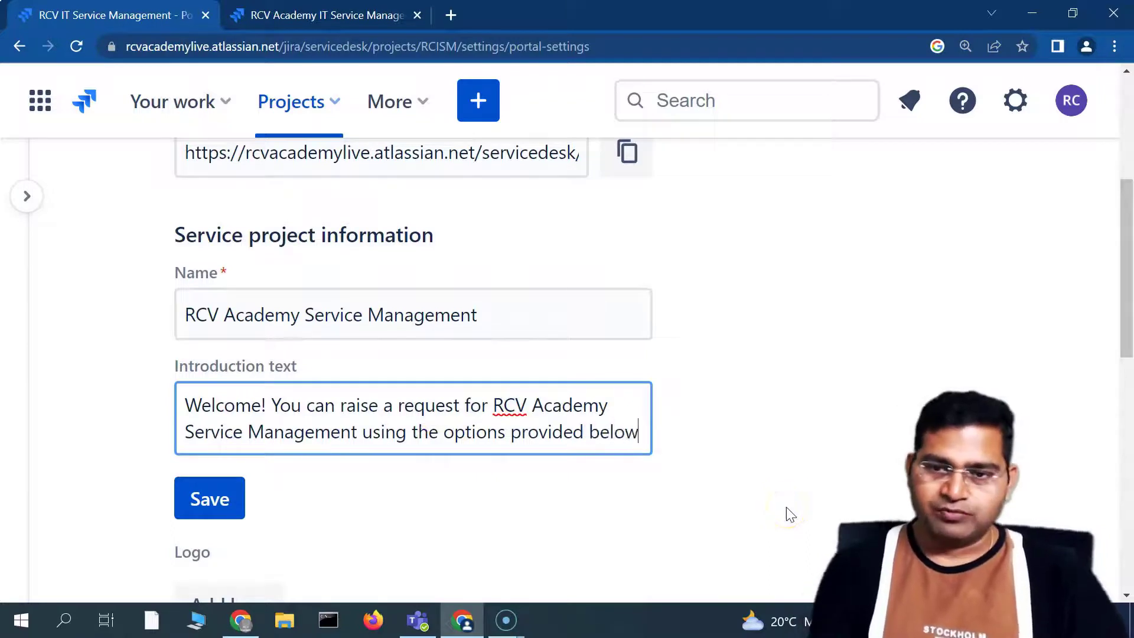
type(".")
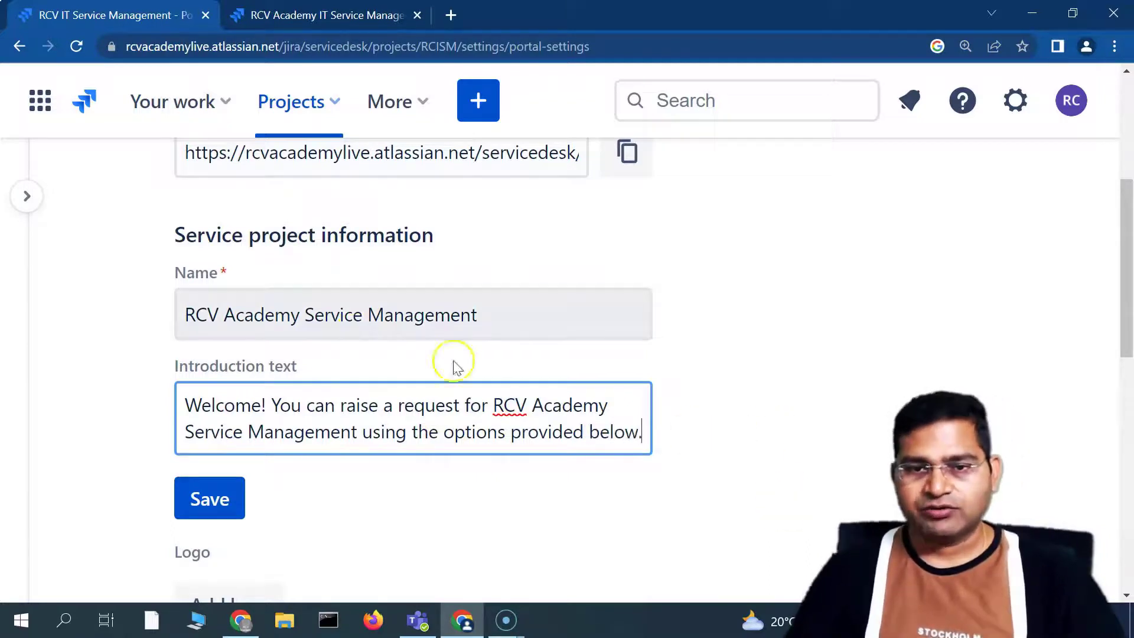
left_click(738, 375)
scroll(590, 372, "down", 3)
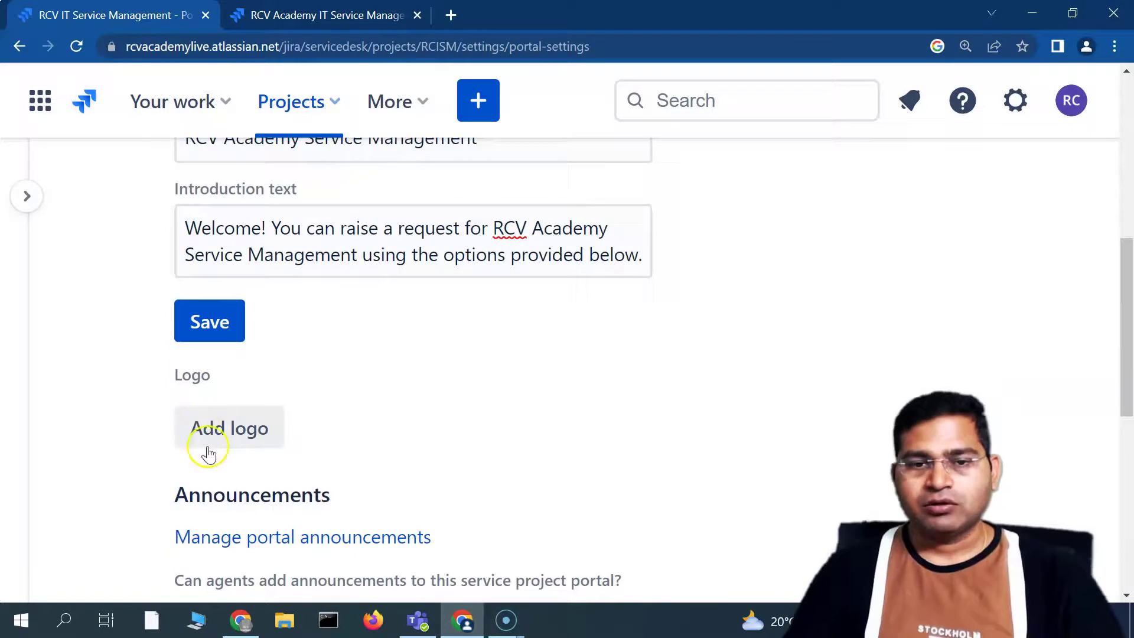
Start adding a logo and drop the Software Testing Mentor image into the drop zone
left_click(236, 440)
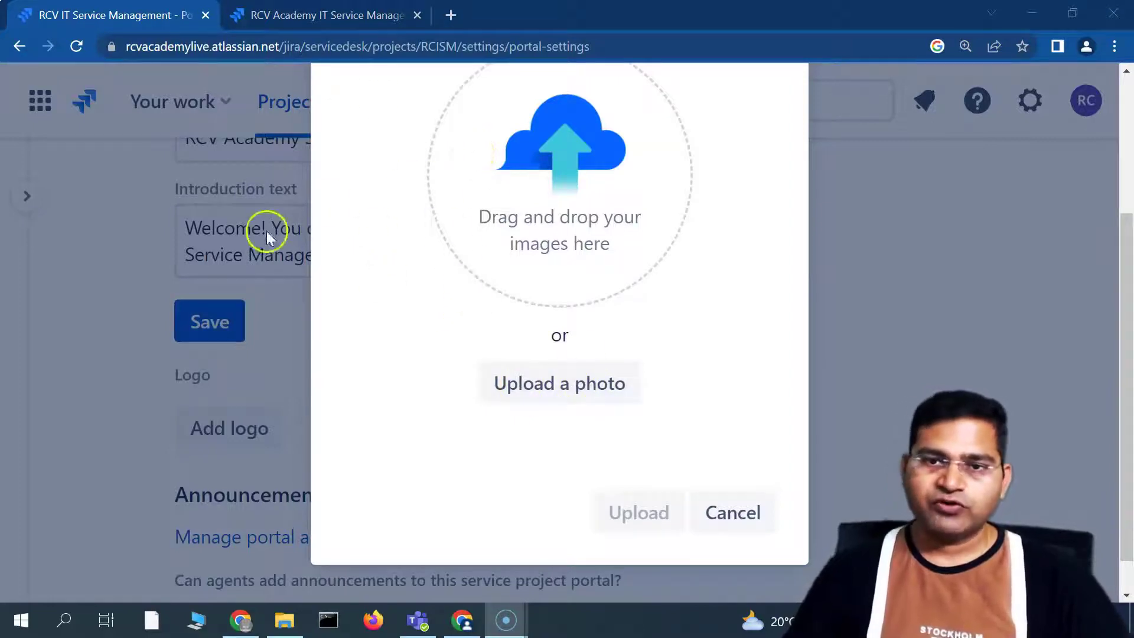
scroll(691, 337, "up", 3)
scroll(691, 337, "down", 2)
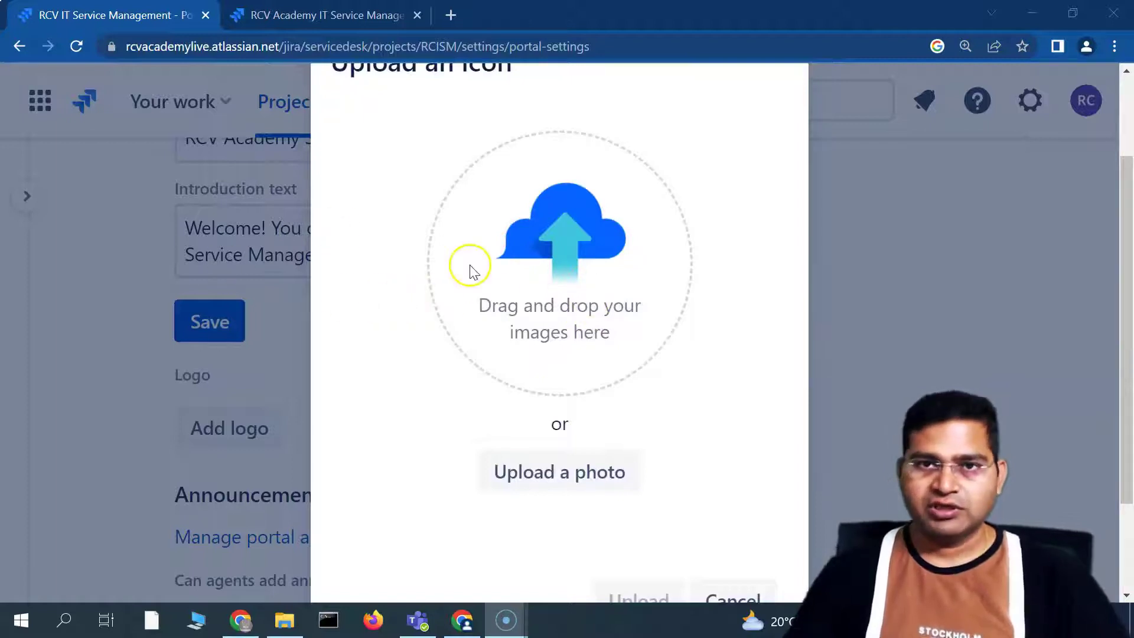
scroll(473, 271, "up", 2)
left_click_drag(0, 342, 567, 355)
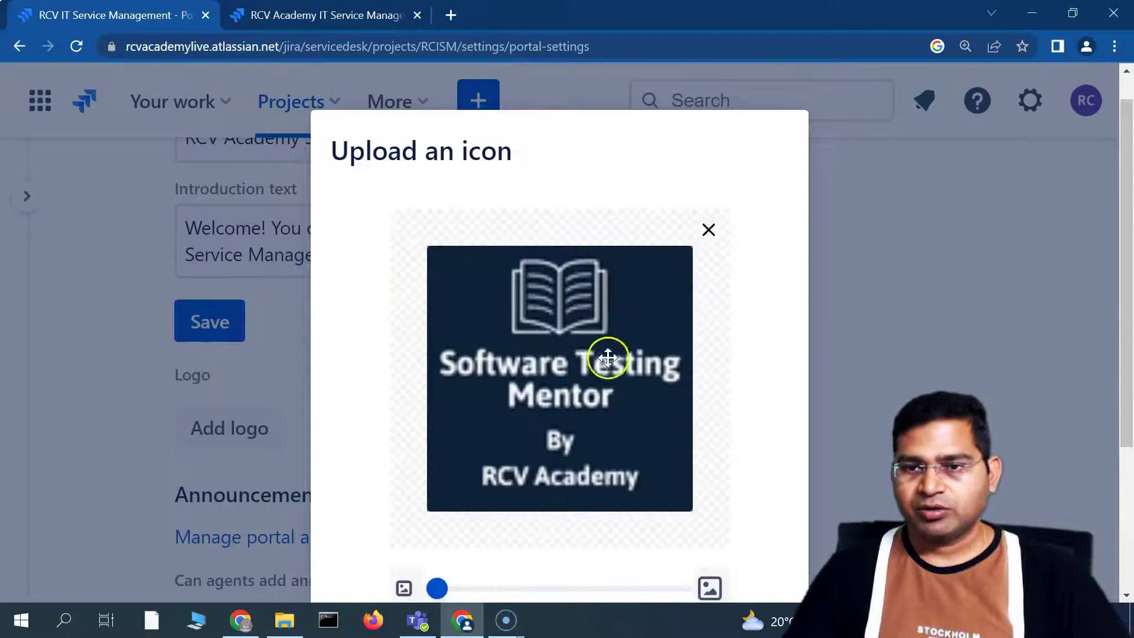
Adjust the logo zoom slightly and upload the image as the portal logo
scroll(752, 357, "down", 2)
scroll(526, 329, "up", 2)
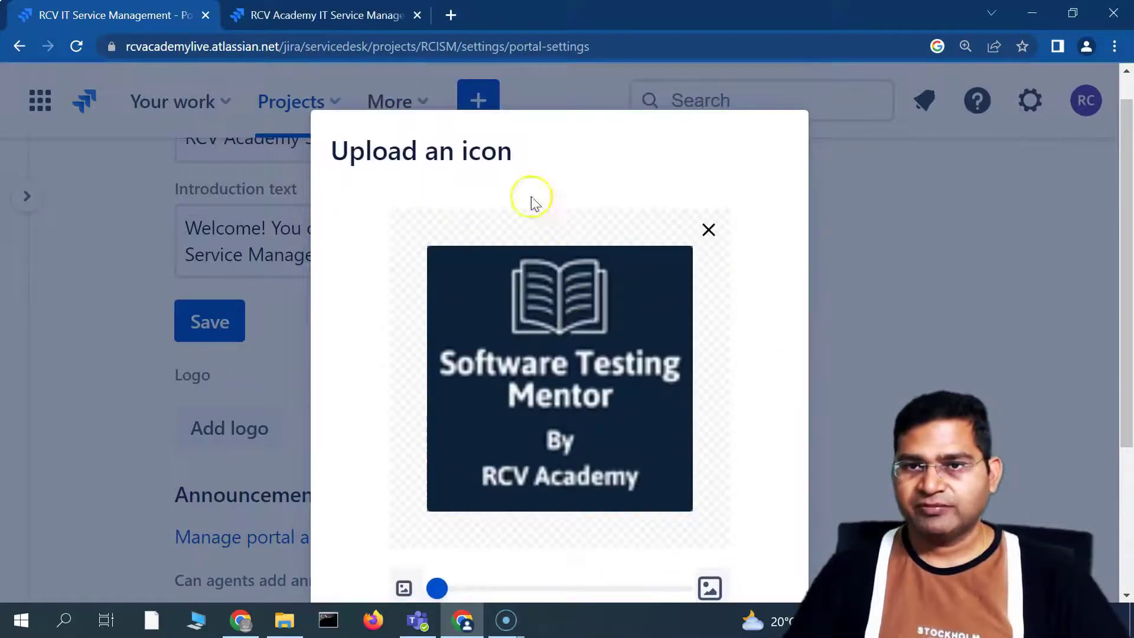
scroll(534, 201, "down", 2)
mouse_move(444, 509)
left_mouse_down()
mouse_move(461, 508)
mouse_move(436, 510)
left_mouse_up()
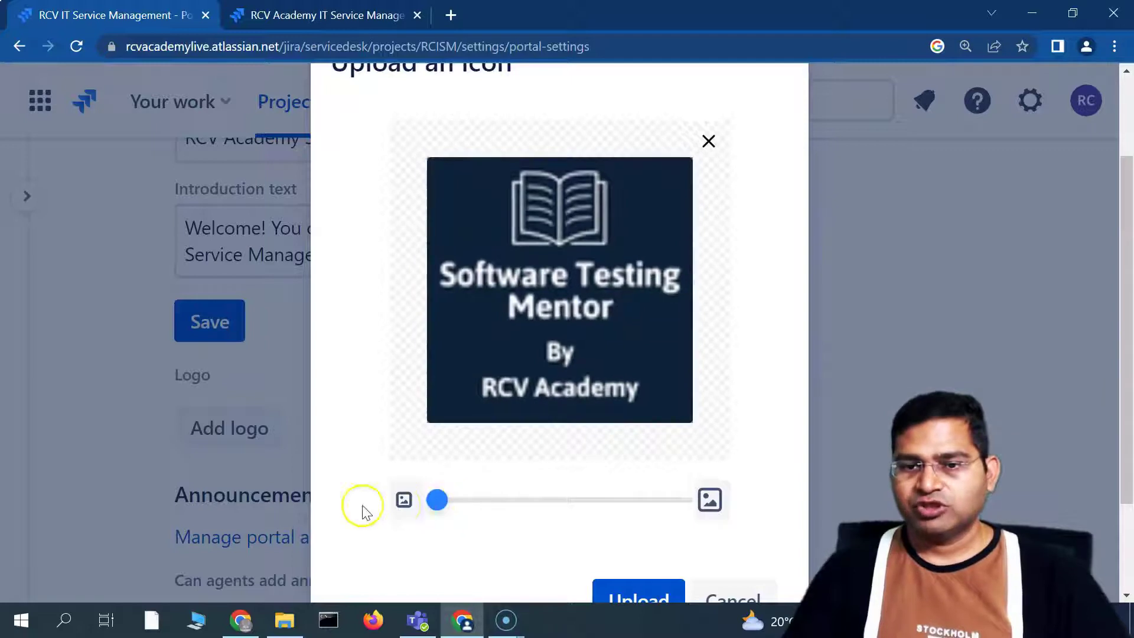
scroll(384, 480, "down", 2)
scroll(545, 338, "up", 2)
scroll(546, 338, "up", 1)
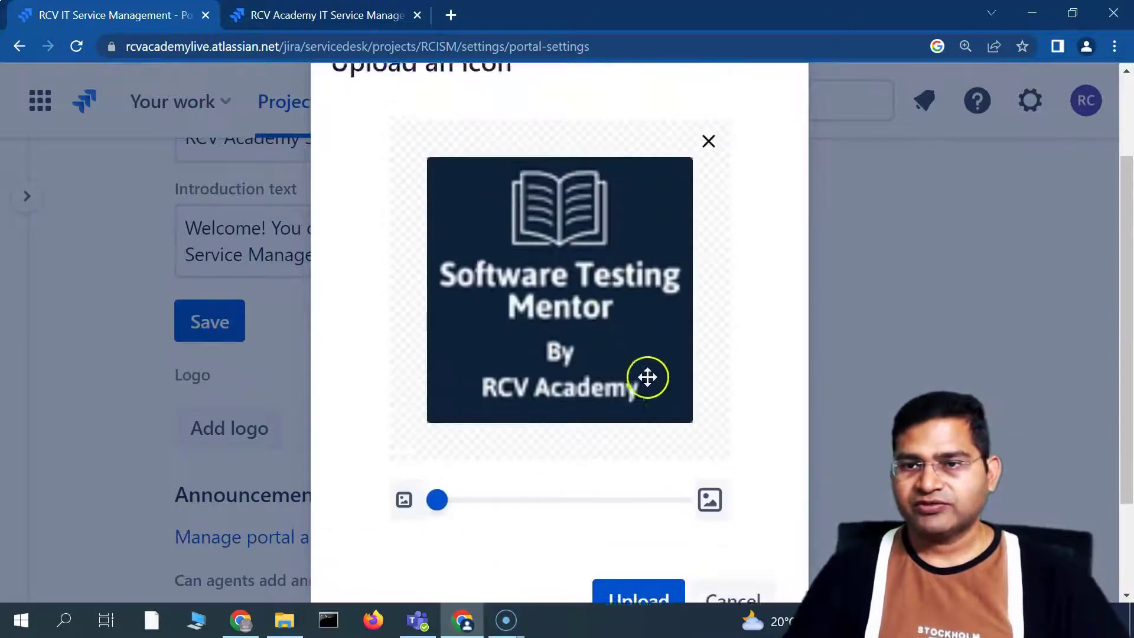
scroll(648, 374, "down", 3)
scroll(518, 330, "up", 2)
scroll(518, 330, "up", 1)
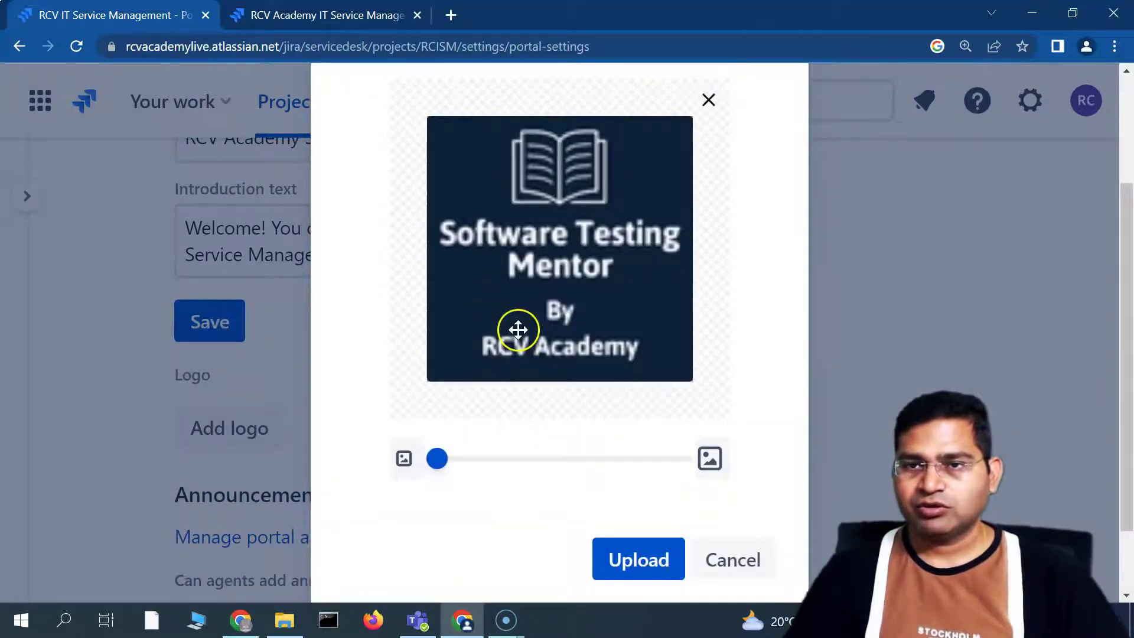
left_click(643, 557)
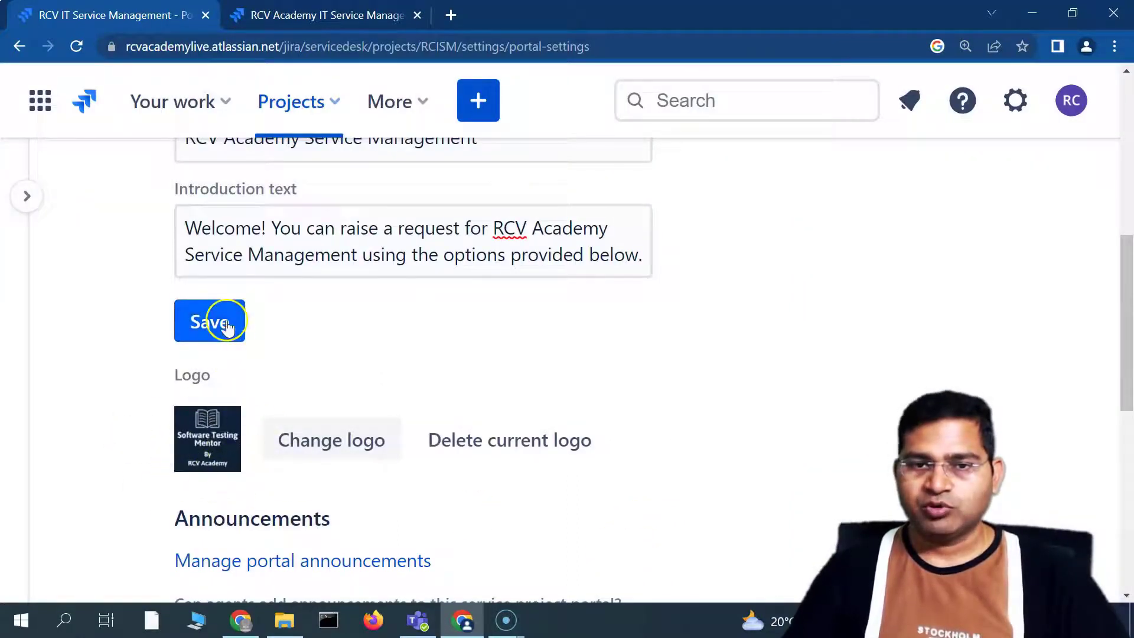
Save the edited portal name and introduction text, then review the logo and announcement settings
scroll(279, 285, "up", 3)
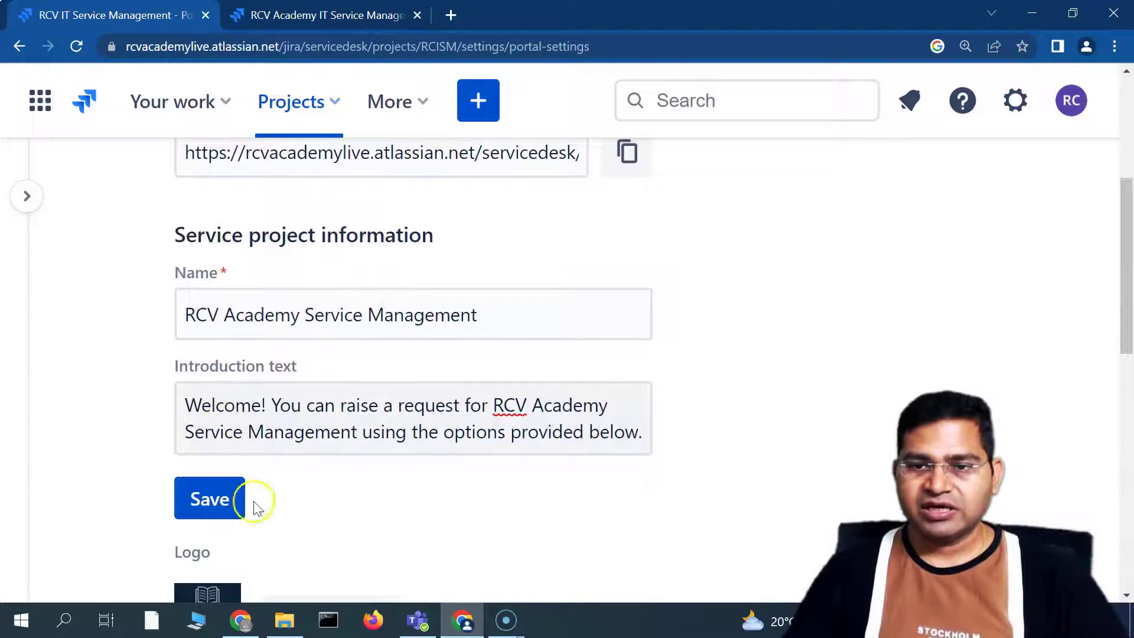
left_click(210, 499)
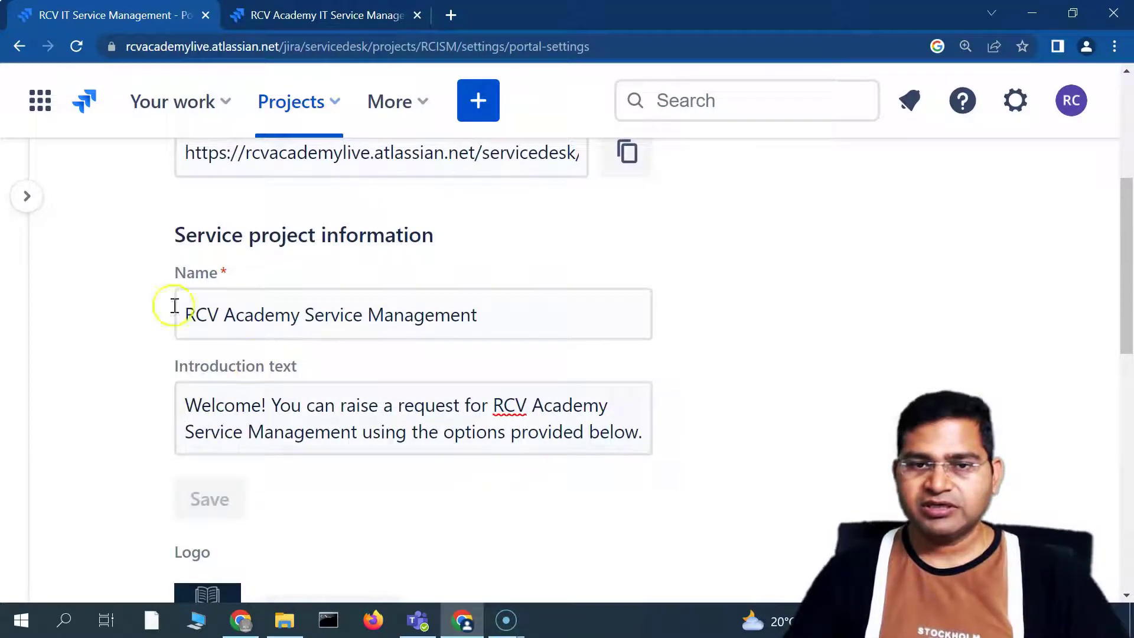
scroll(373, 463, "down", 3)
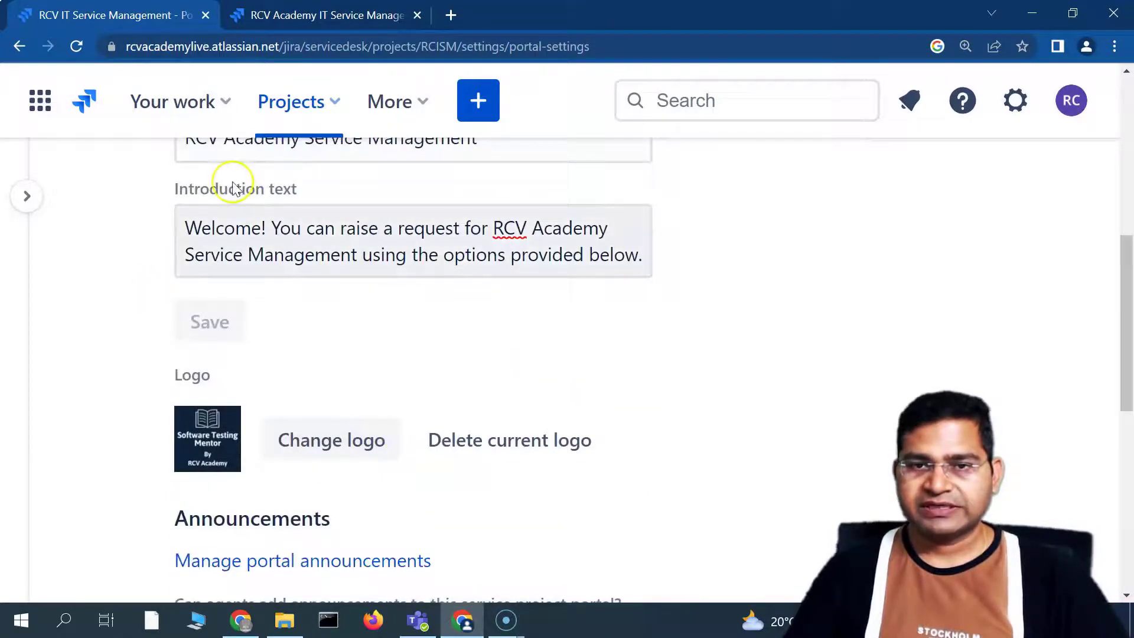
scroll(324, 322, "down", 3)
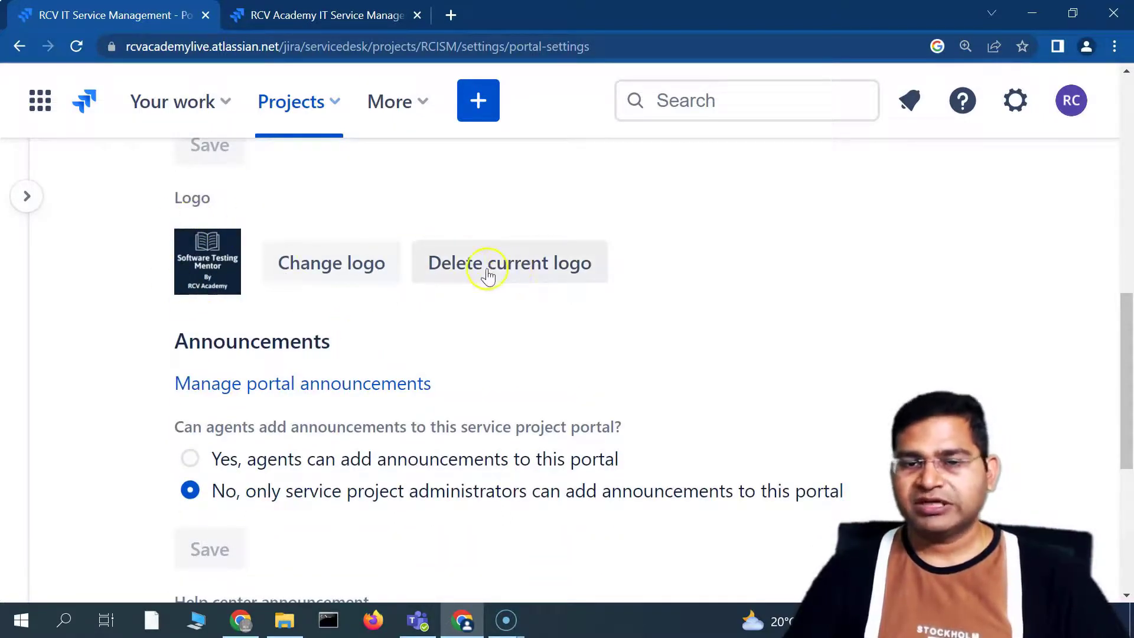
scroll(342, 329, "down", 3)
scroll(222, 297, "up", 1)
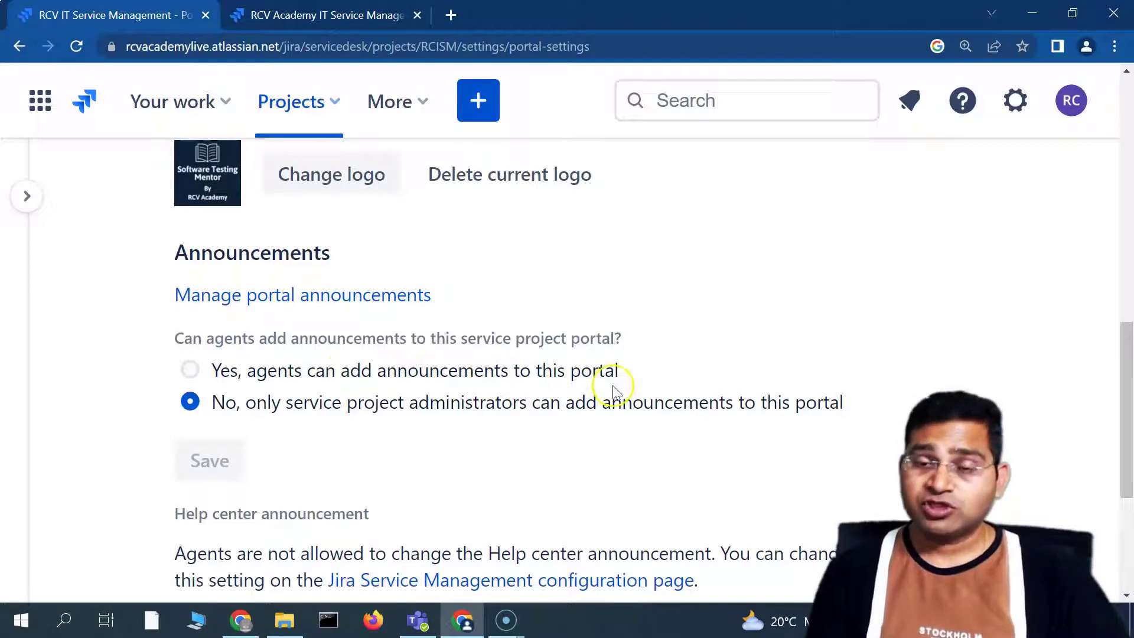
left_click(356, 16)
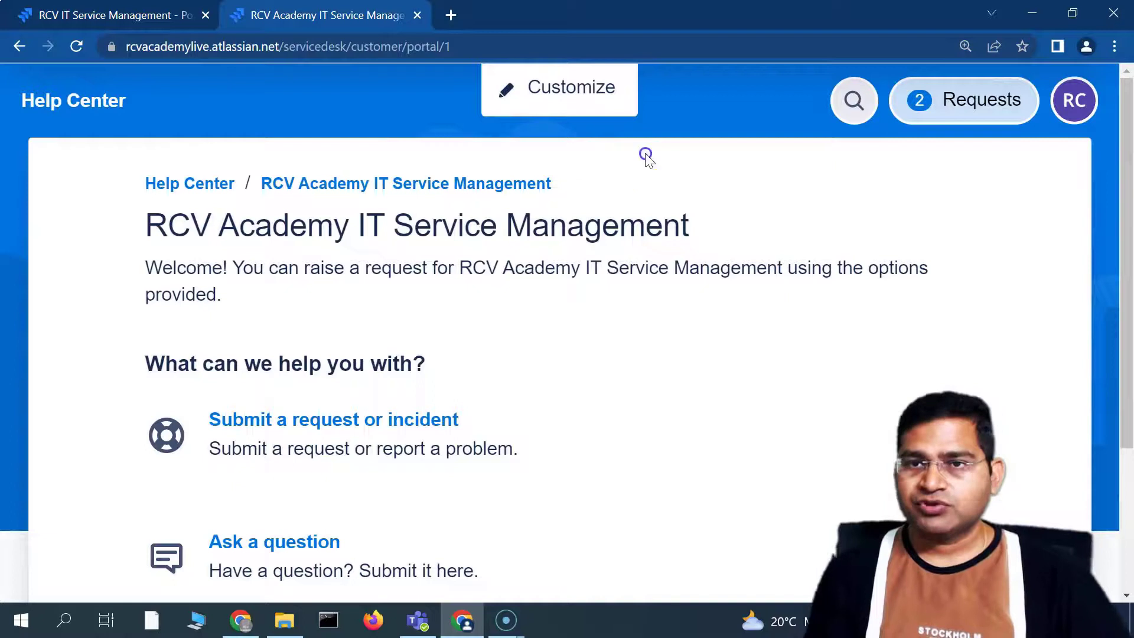
left_click(569, 104)
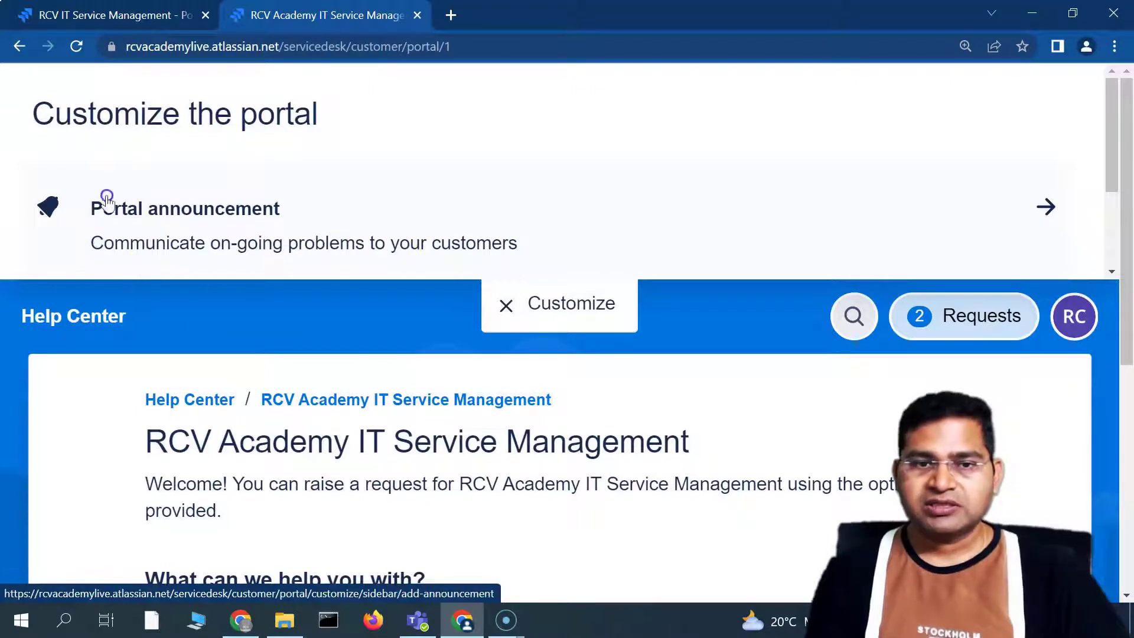
scroll(398, 254, "down", 5)
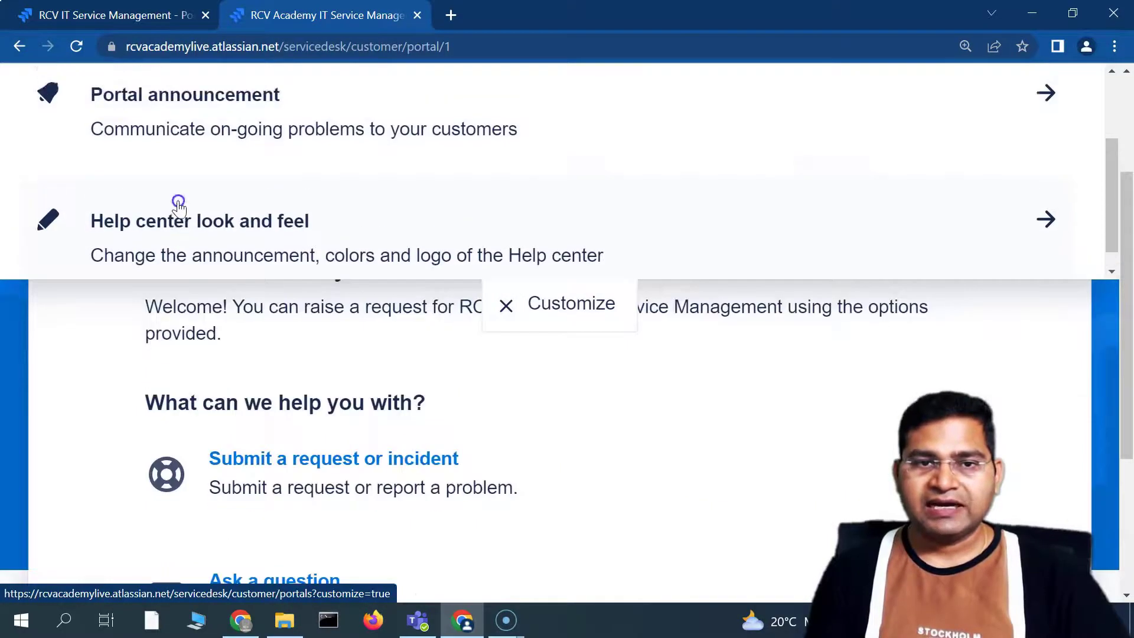
scroll(179, 208, "down", 2)
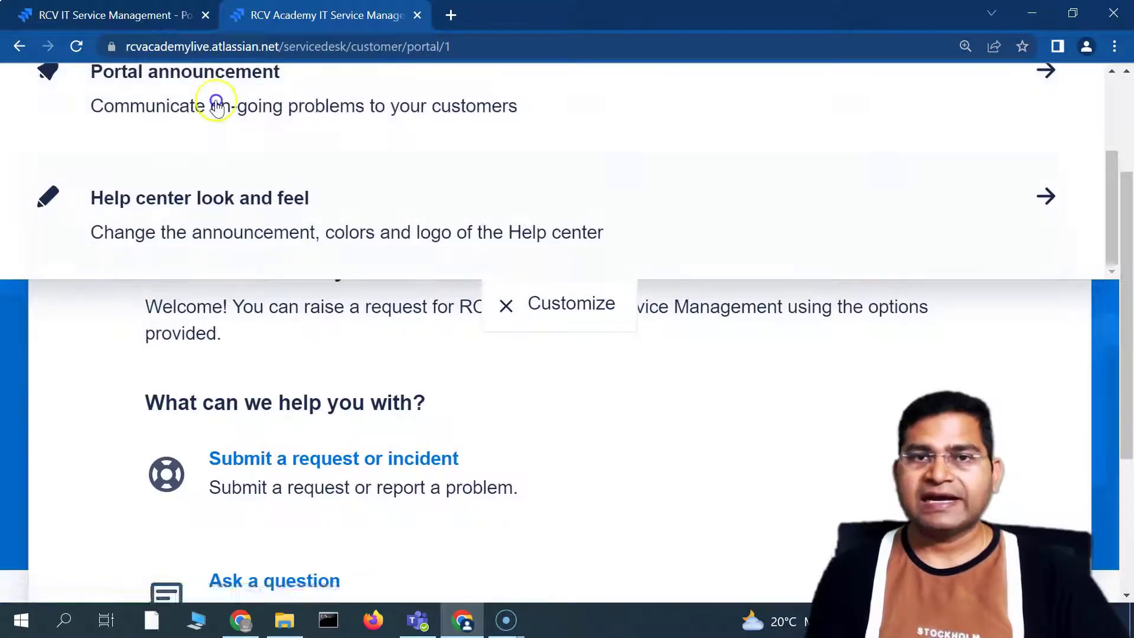
left_click(193, 97)
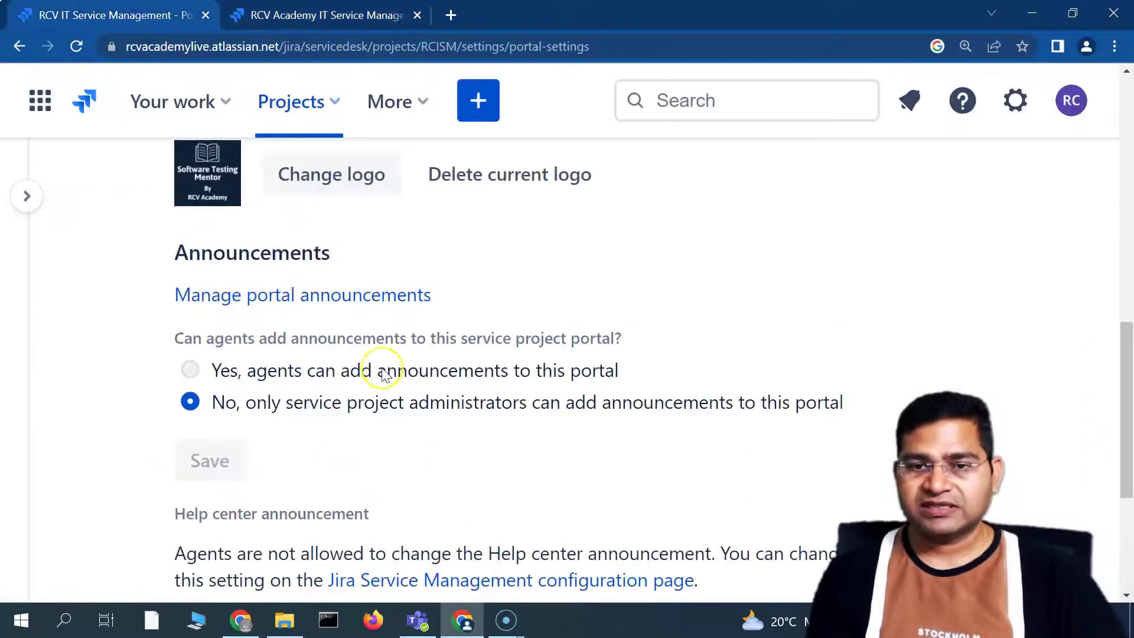
left_click(188, 371)
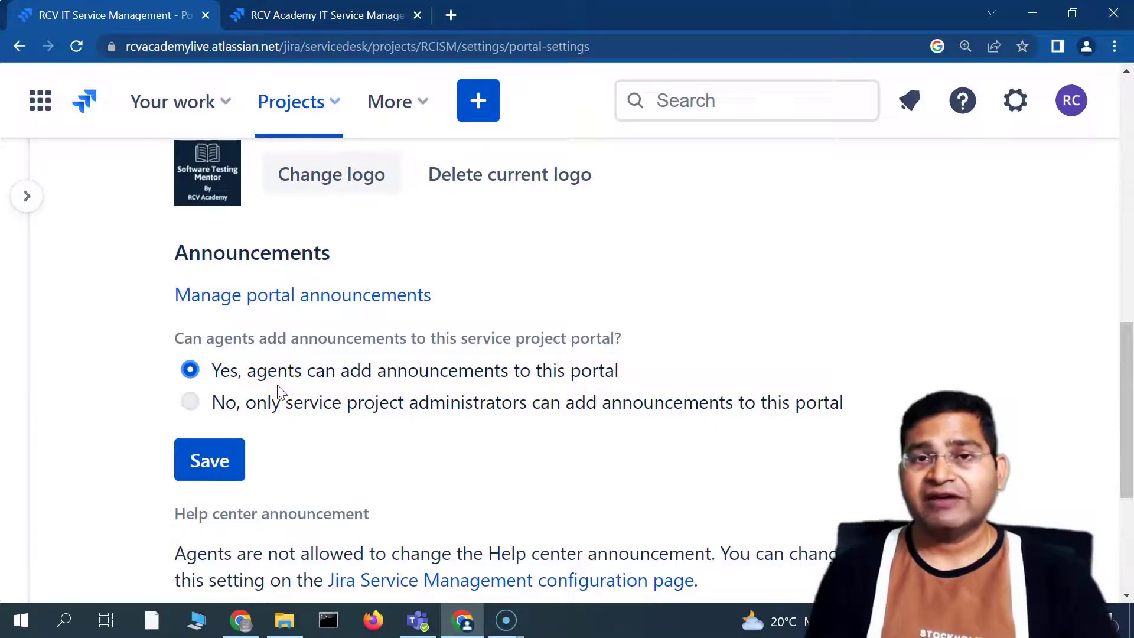
left_click(190, 402)
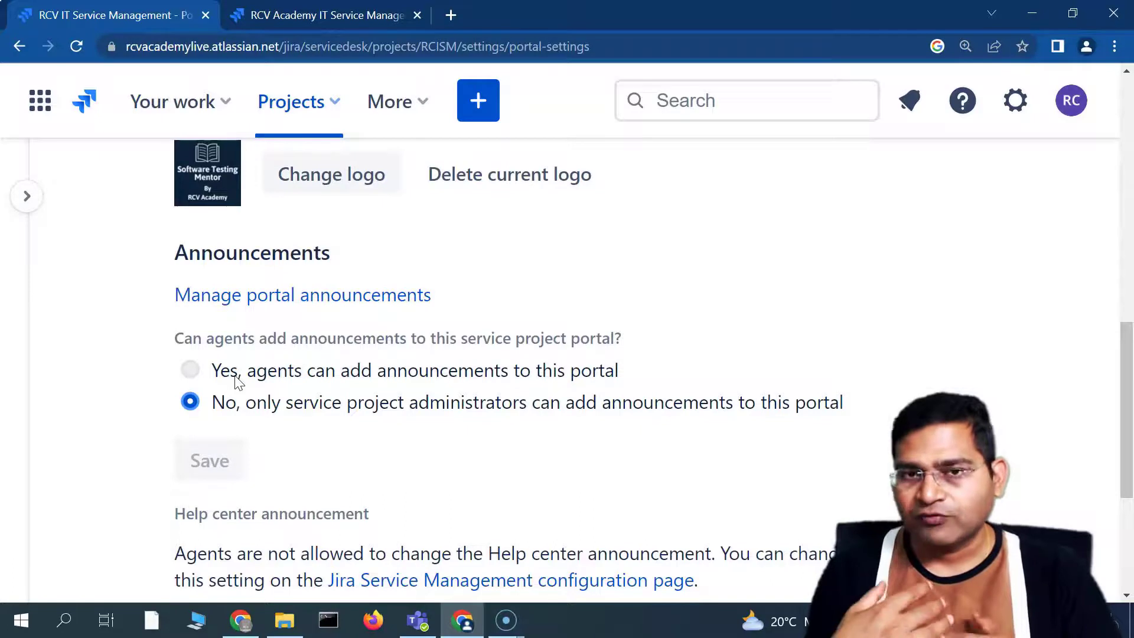
left_click_drag(421, 408, 444, 409)
left_click(467, 430)
left_click(420, 441)
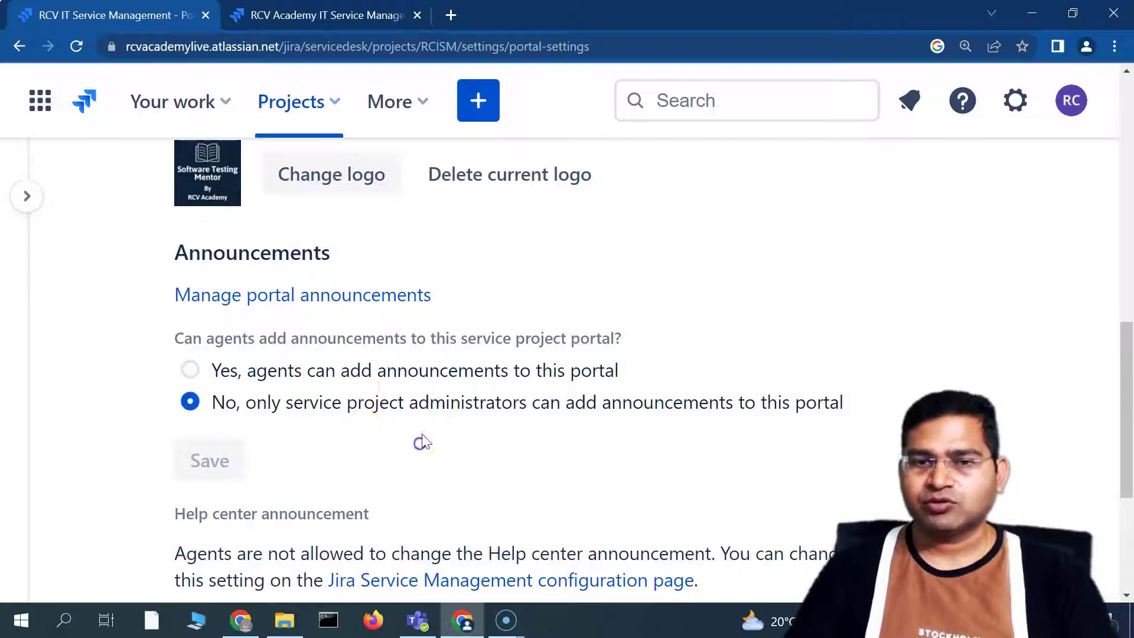
scroll(539, 437, "down", 1)
scroll(547, 436, "down", 3)
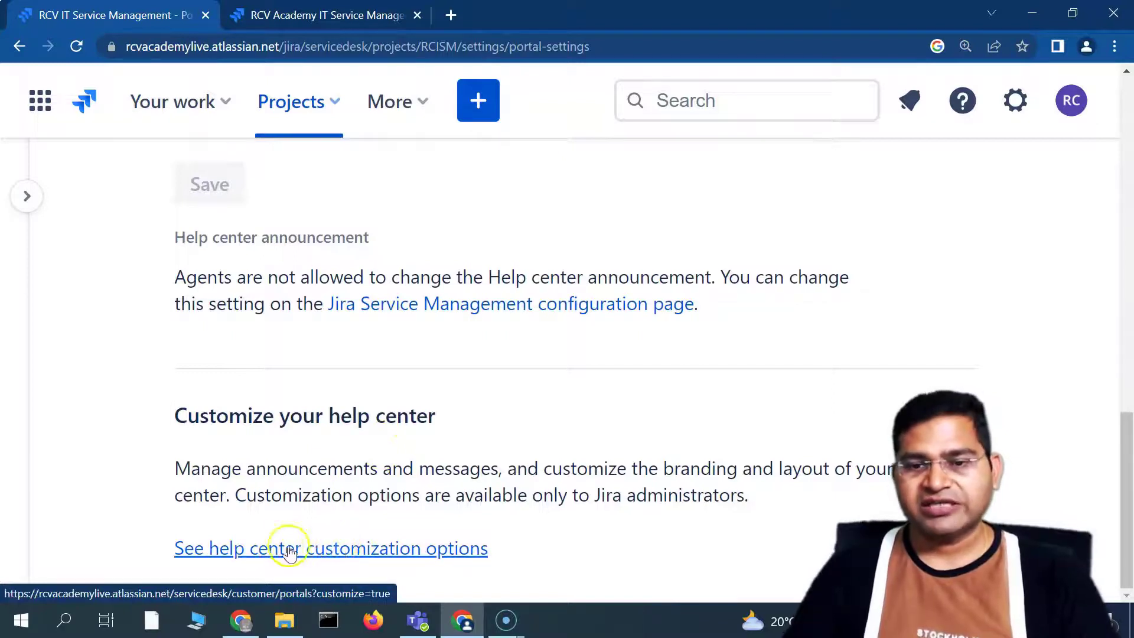
left_click(465, 533)
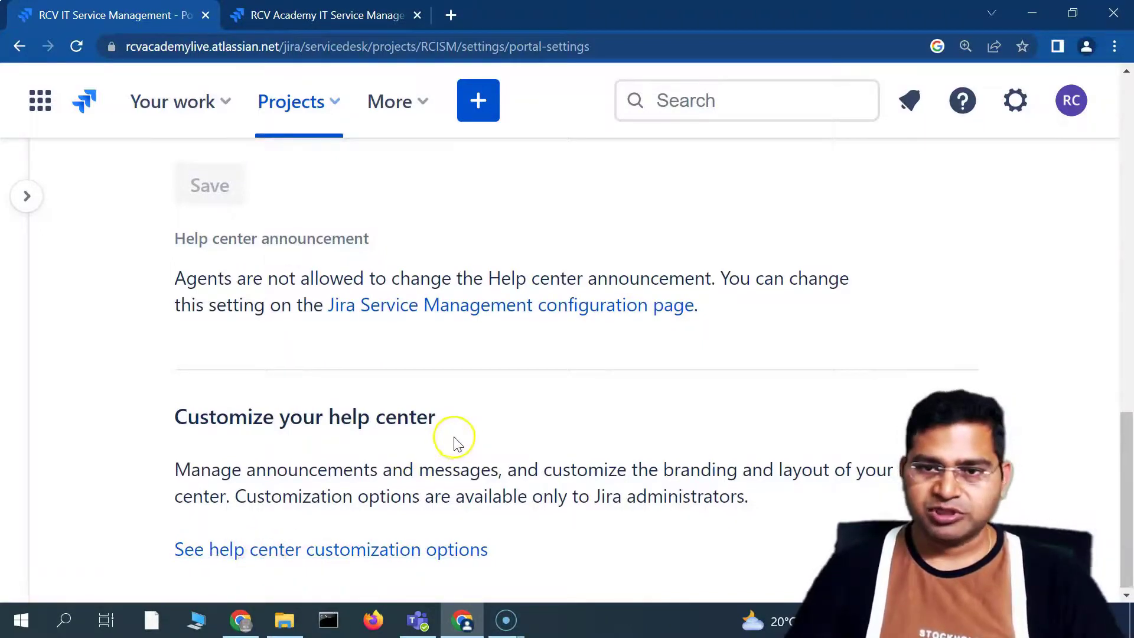
scroll(455, 443, "up", 10)
scroll(354, 461, "down", 10)
scroll(354, 449, "up", 5)
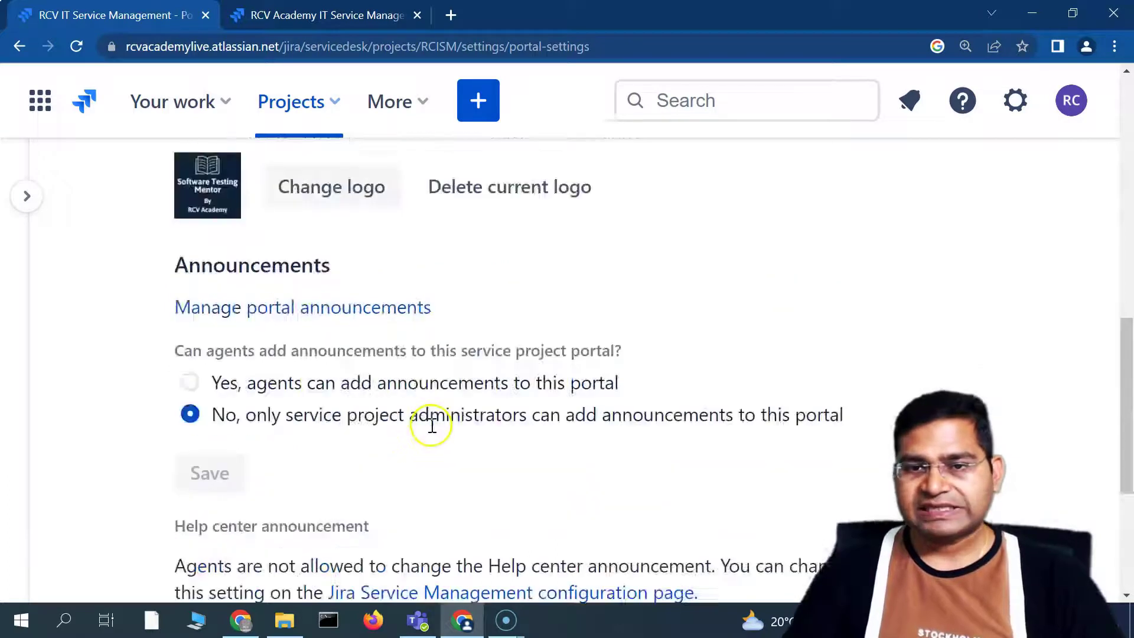
scroll(437, 428, "up", 10)
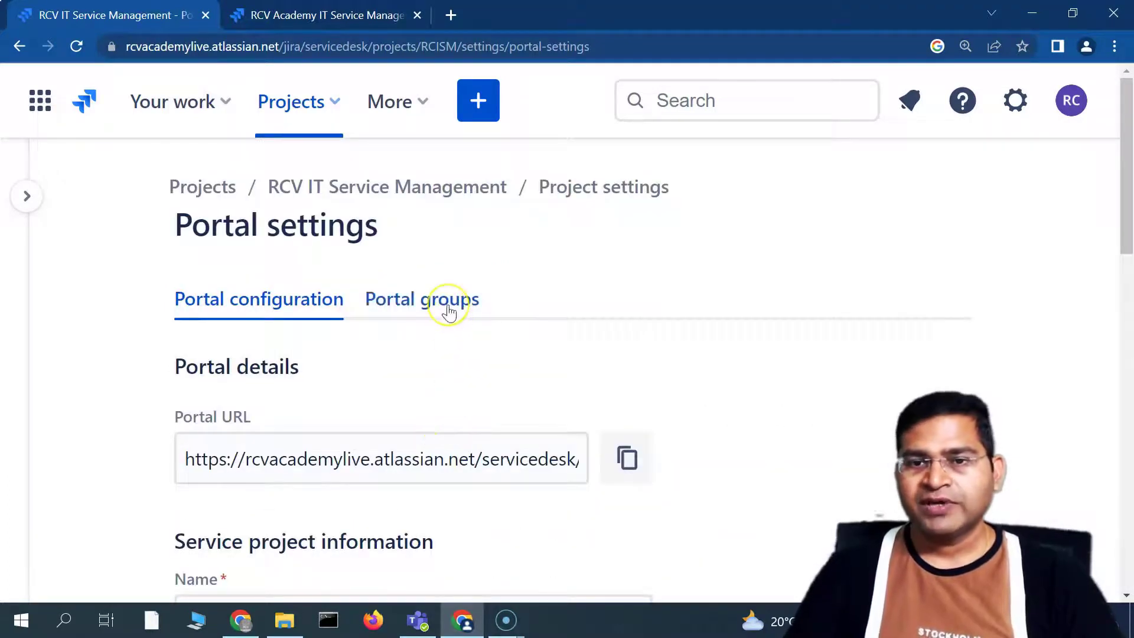
Switch to the Portal groups tab and review its description
left_click(449, 310)
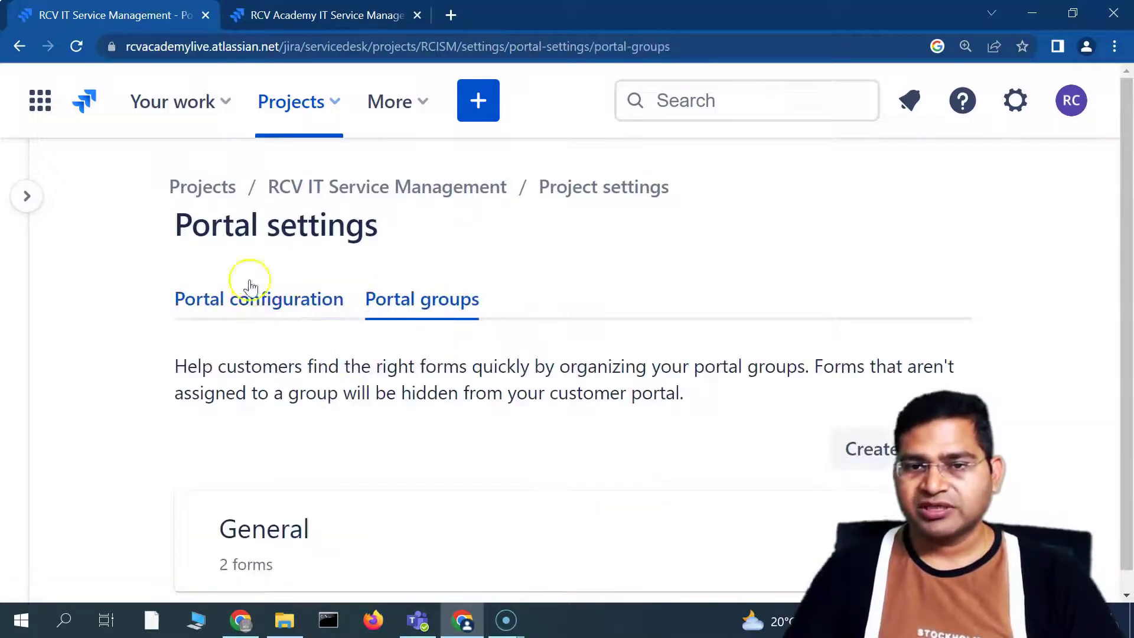
scroll(213, 394, "down", 1)
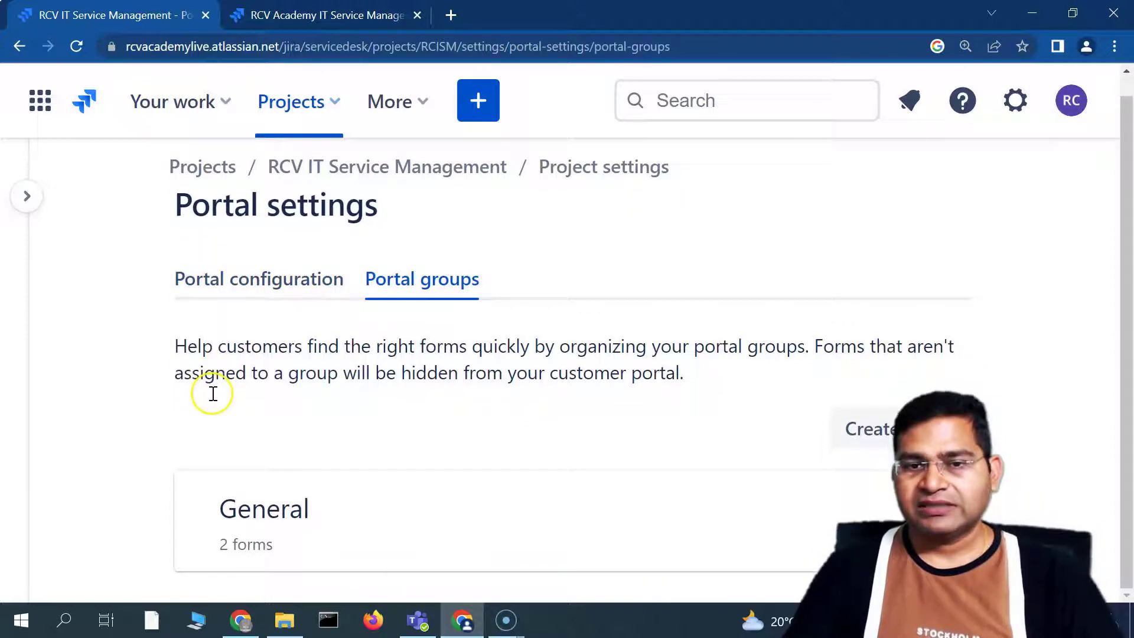
left_click_drag(243, 347, 684, 379)
left_click(678, 415)
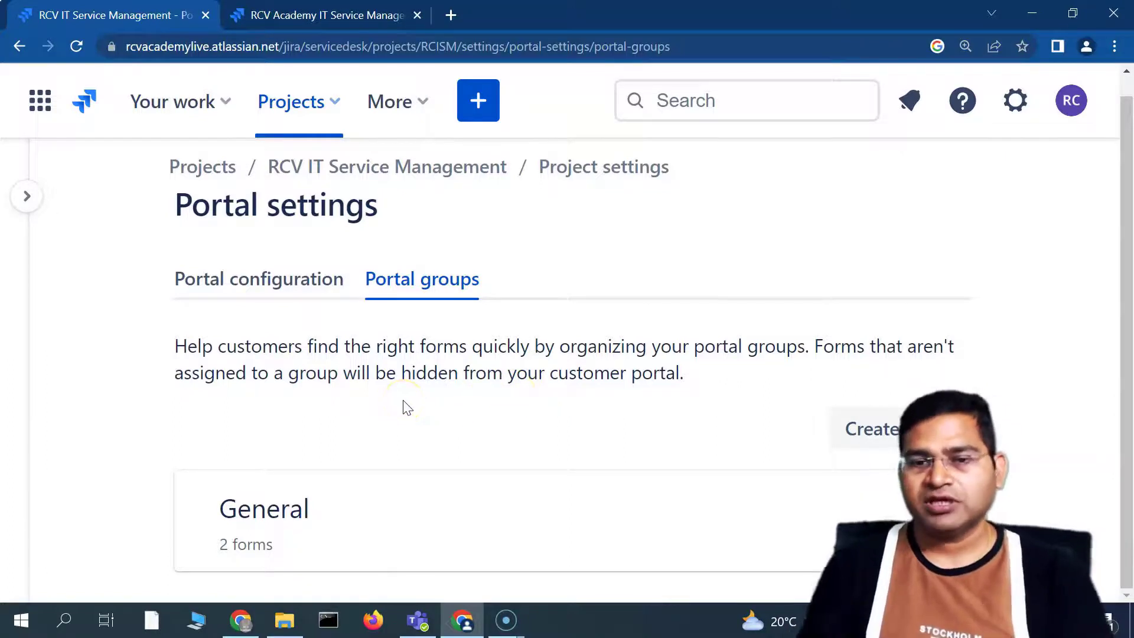
Expand the General group, leaving its name unchanged, to show its two request forms
left_click(451, 506)
key("Escape")
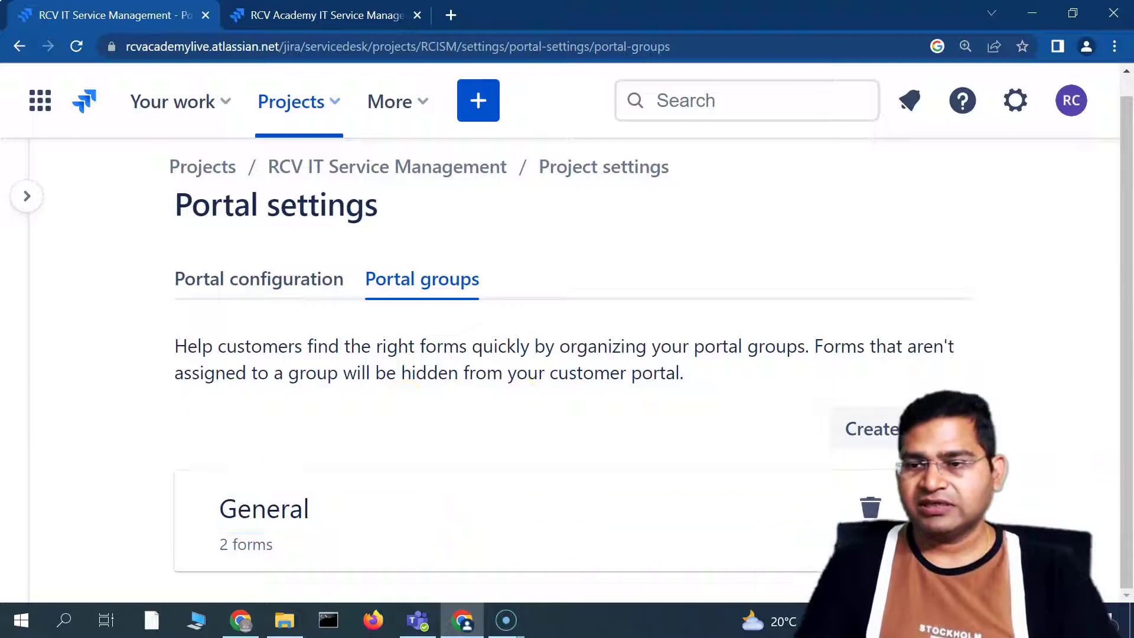
left_click(934, 506)
scroll(347, 422, "down", 2)
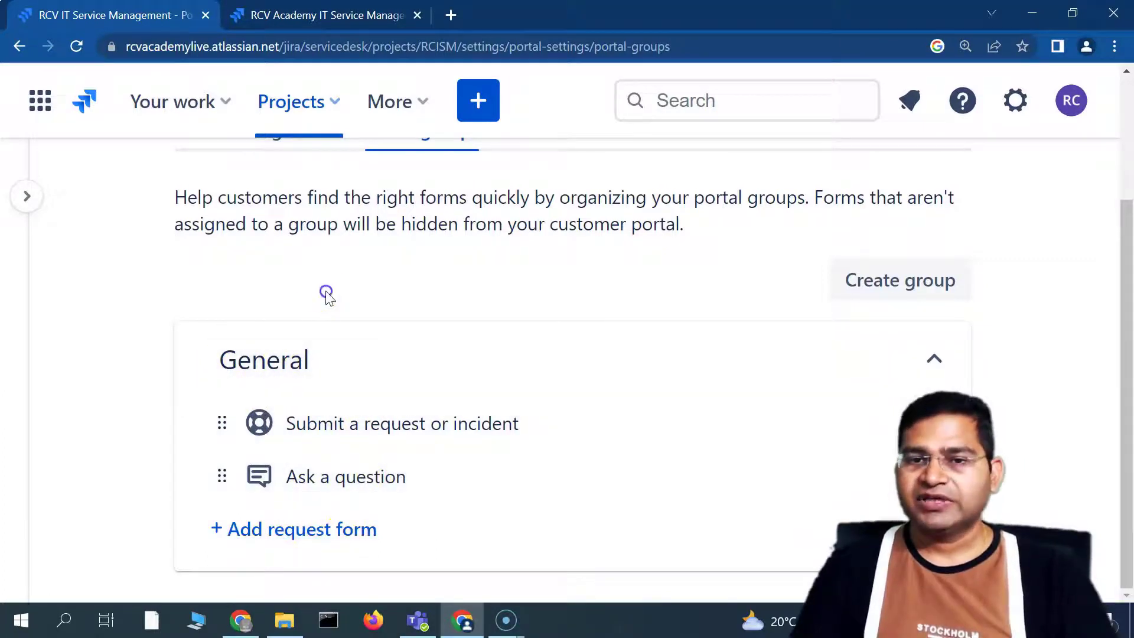
scroll(455, 278, "up", 2)
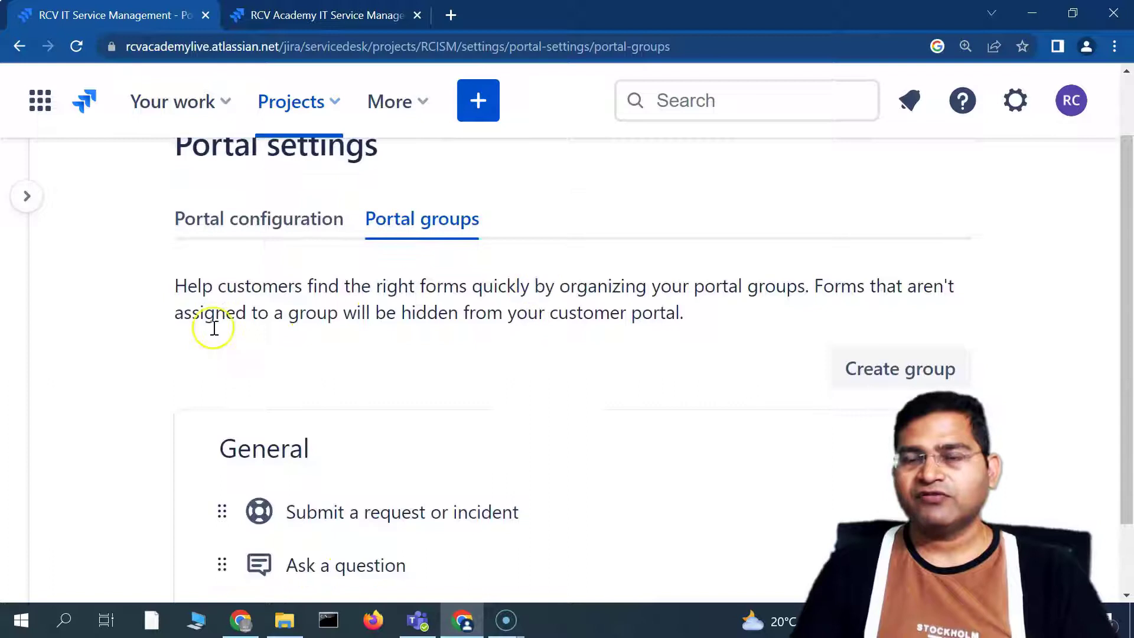
scroll(708, 319, "down", 2)
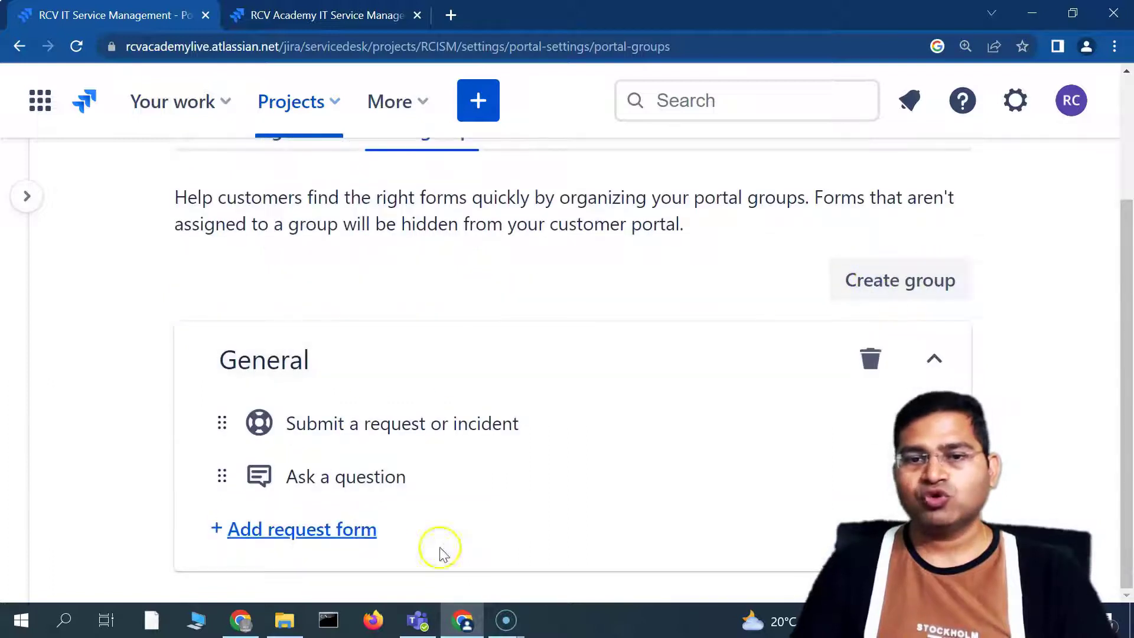
Create a new portal group named 'Test Group'
left_click(860, 280)
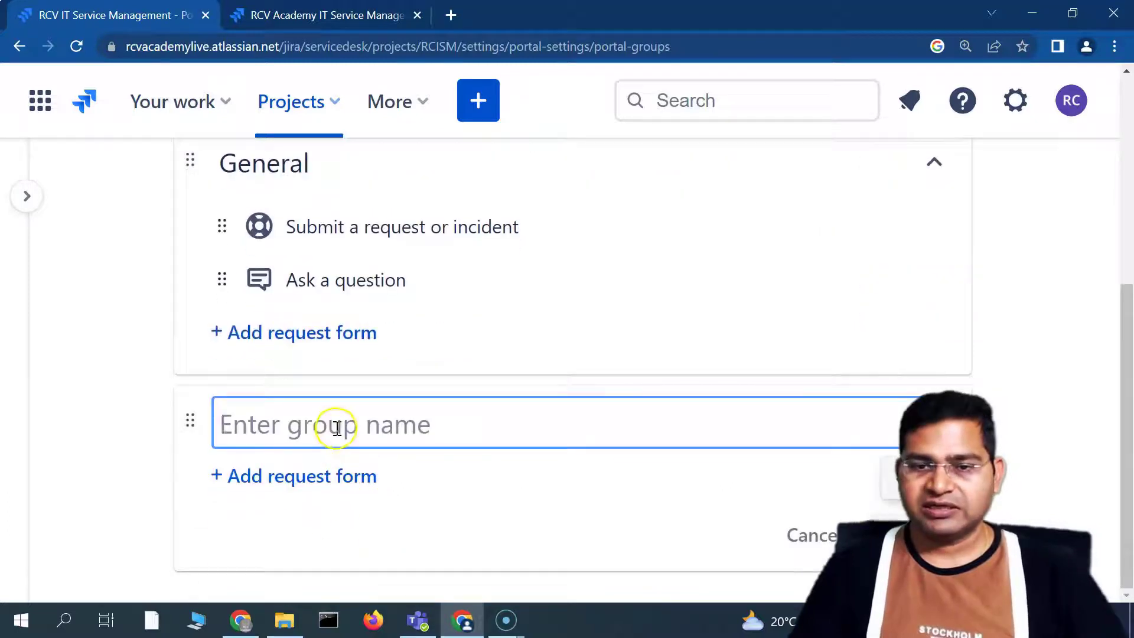
type("Test Gr")
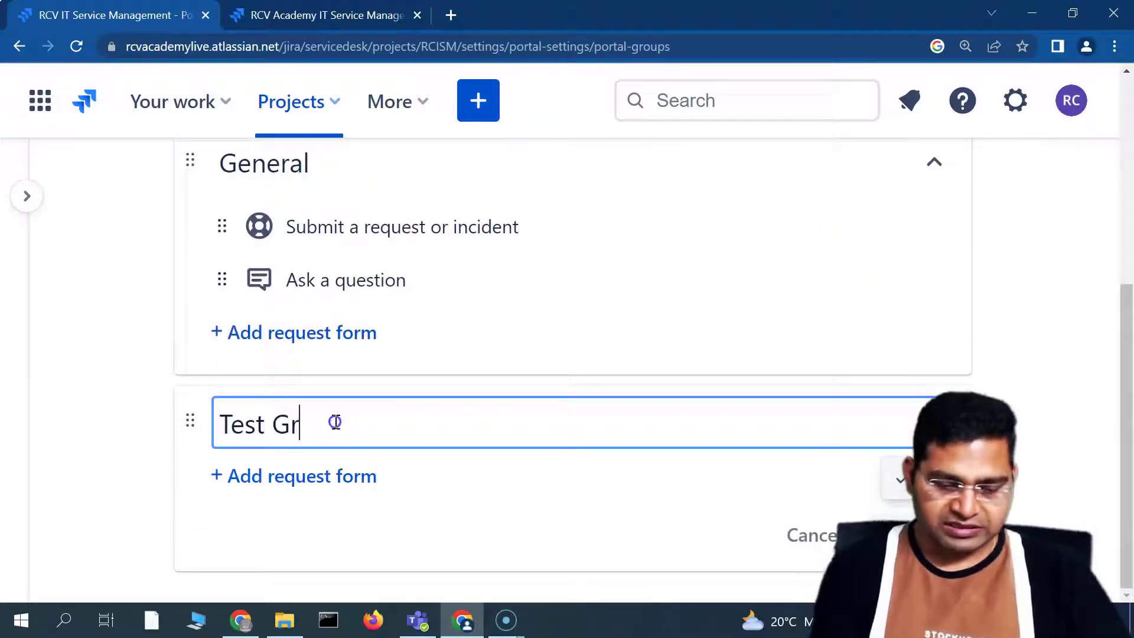
type("oup")
left_click(901, 479)
Add the Emailed request form to Test Group
left_click(311, 477)
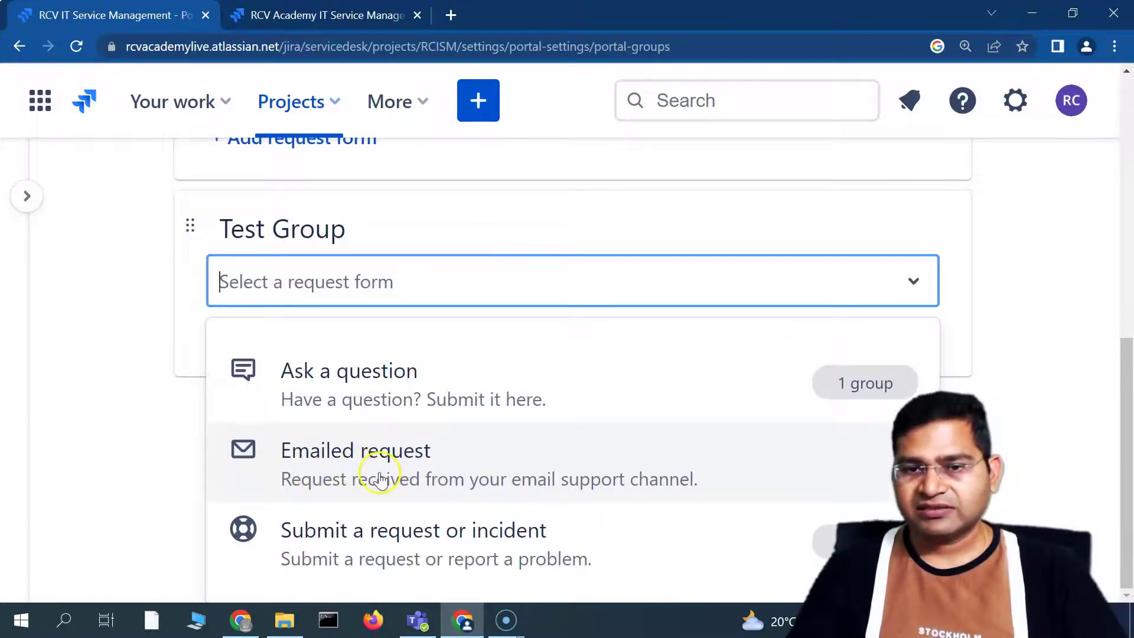
left_click(398, 475)
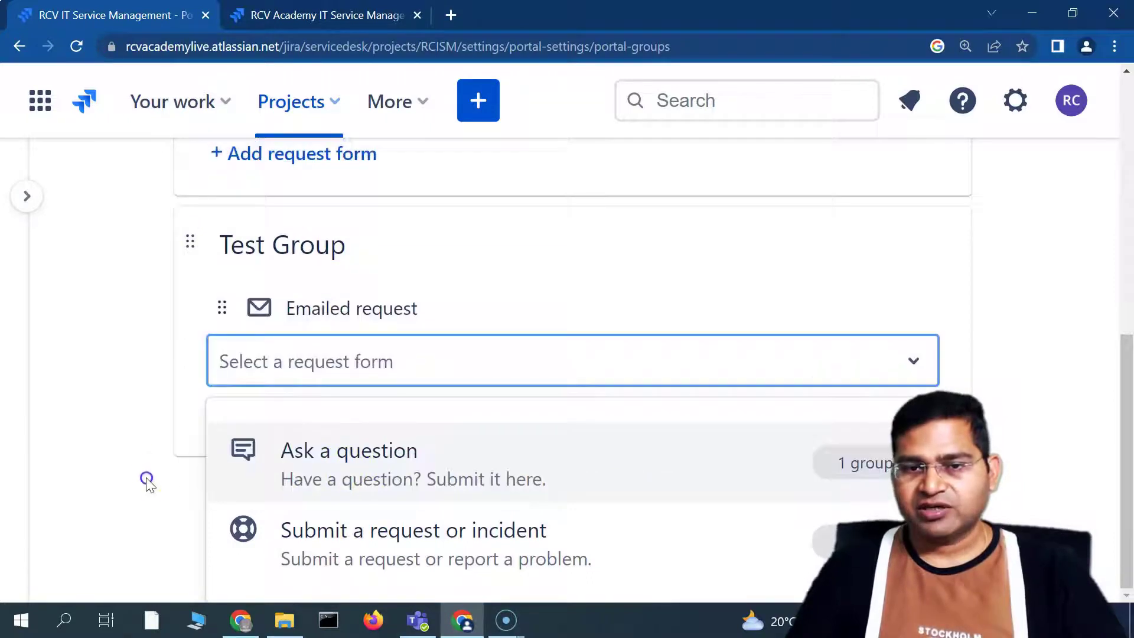
left_click(77, 470)
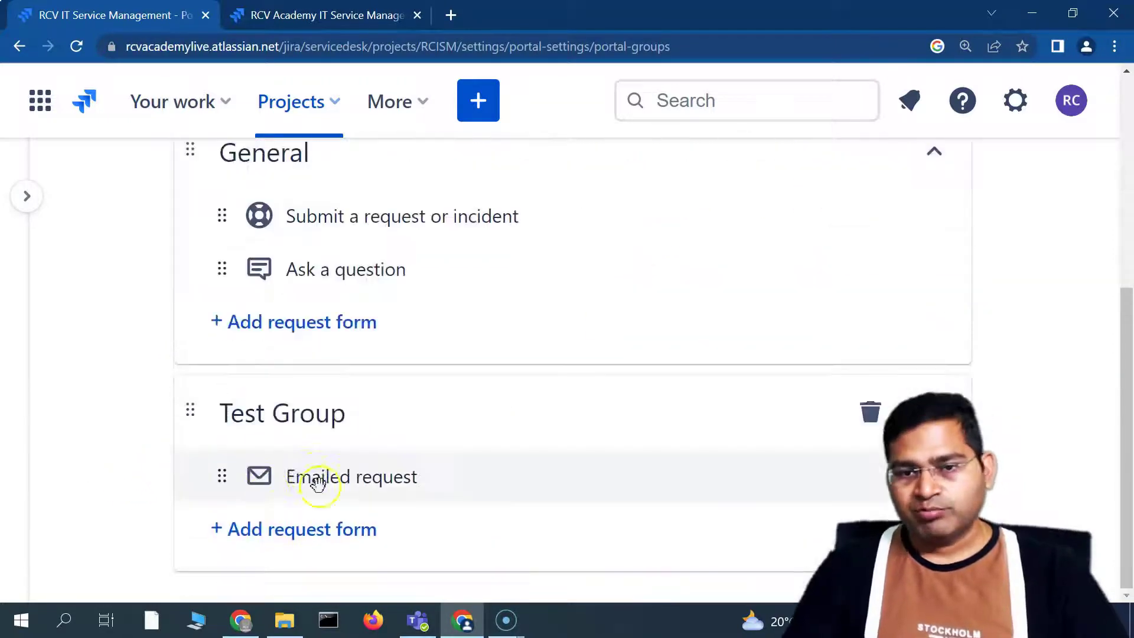
scroll(280, 414, "up", 1)
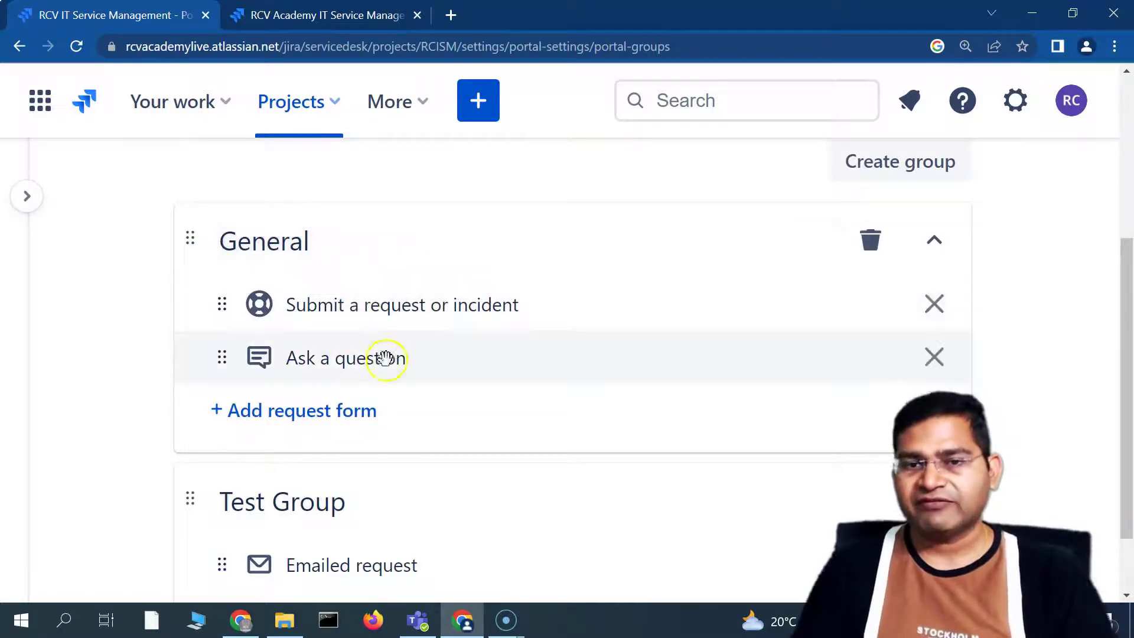
scroll(387, 471, "down", 1)
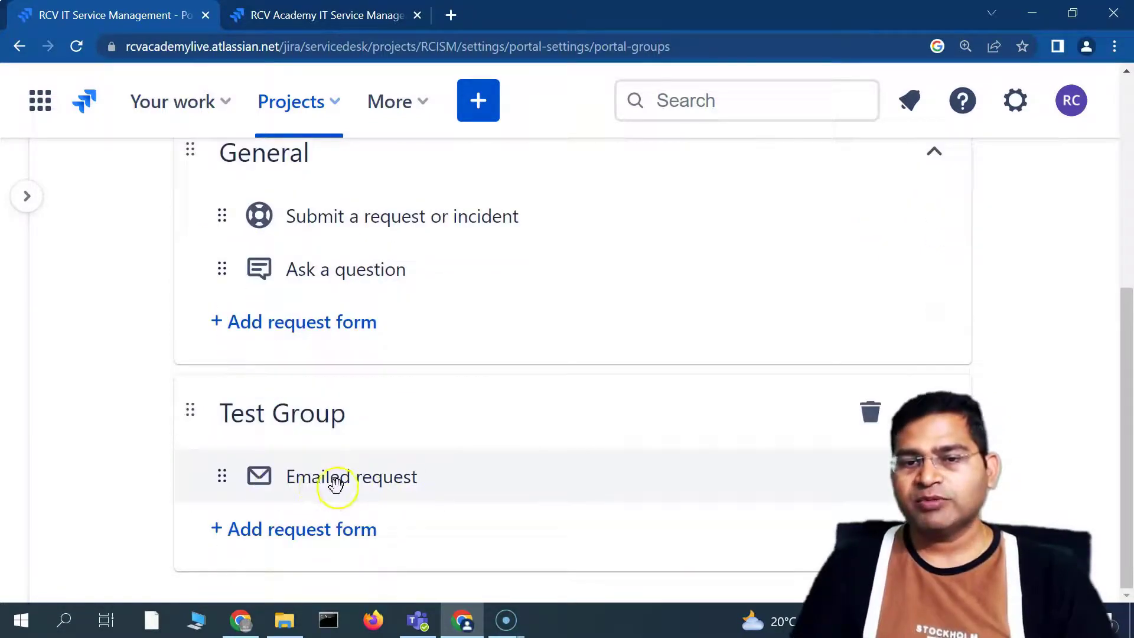
left_click(296, 16)
left_click(627, 316)
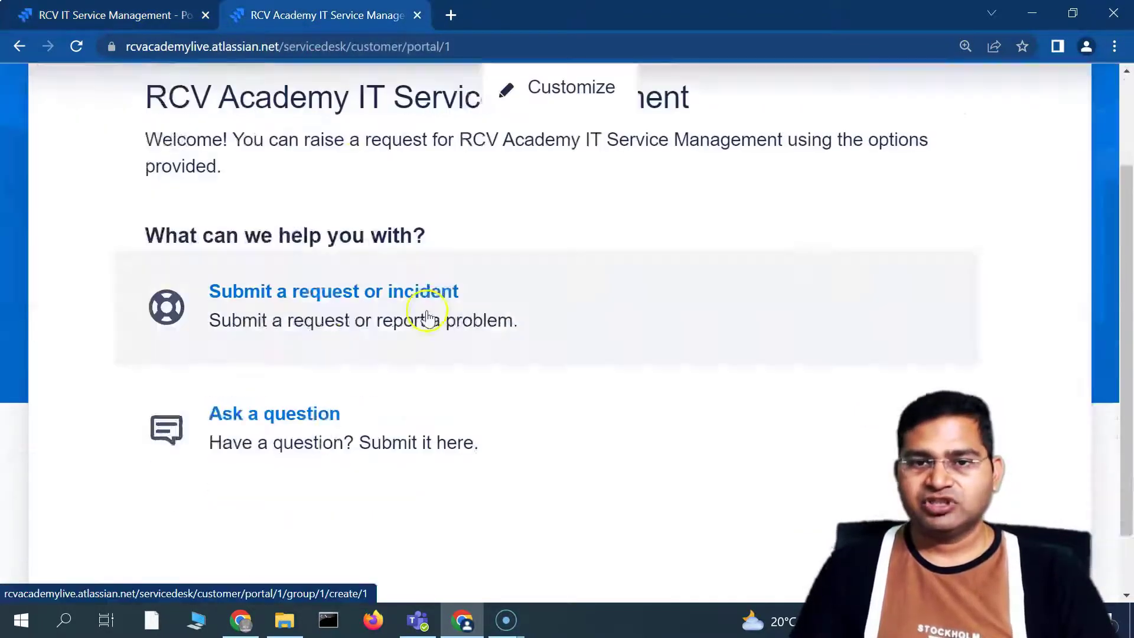
left_click(423, 46)
key("Return")
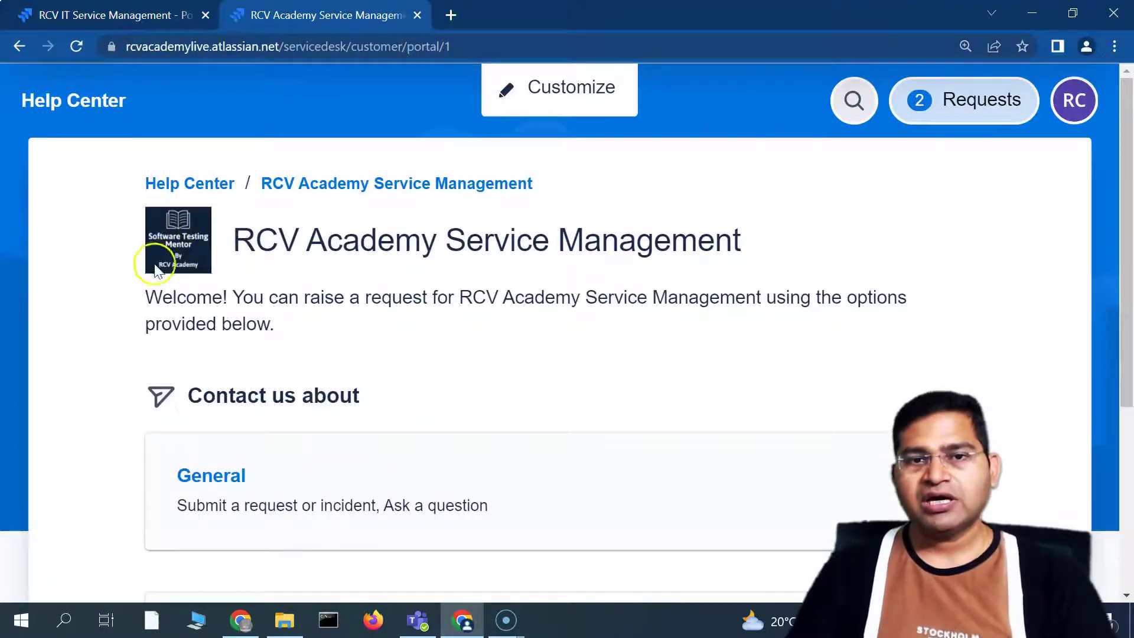
left_click_drag(237, 240, 771, 247)
left_click_drag(145, 301, 278, 324)
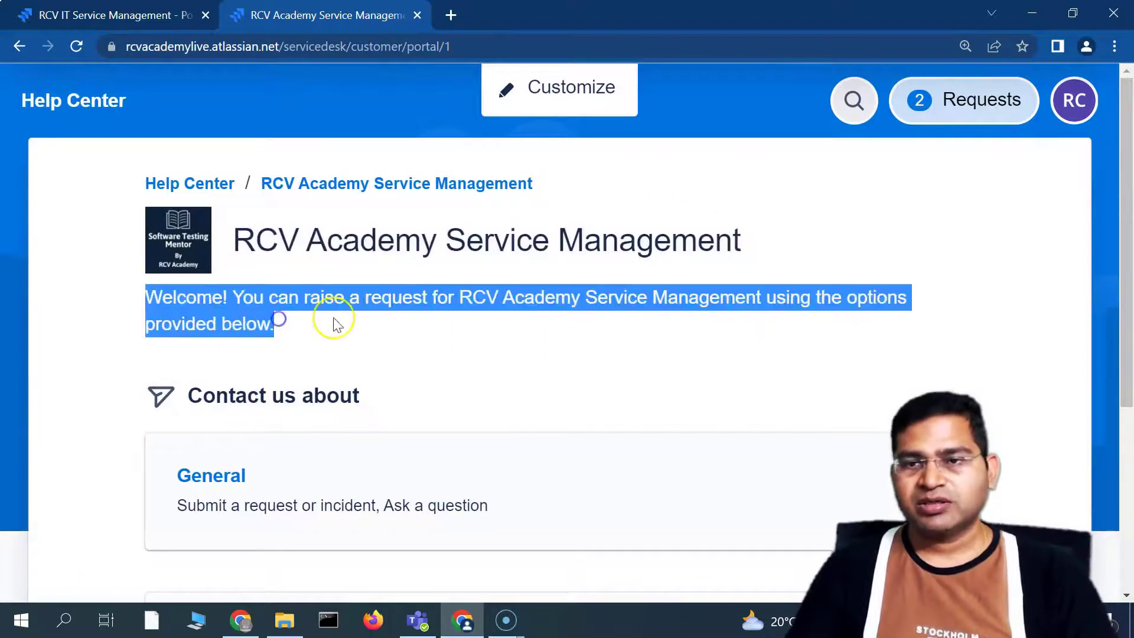
left_click(217, 316)
scroll(213, 307, "down", 5)
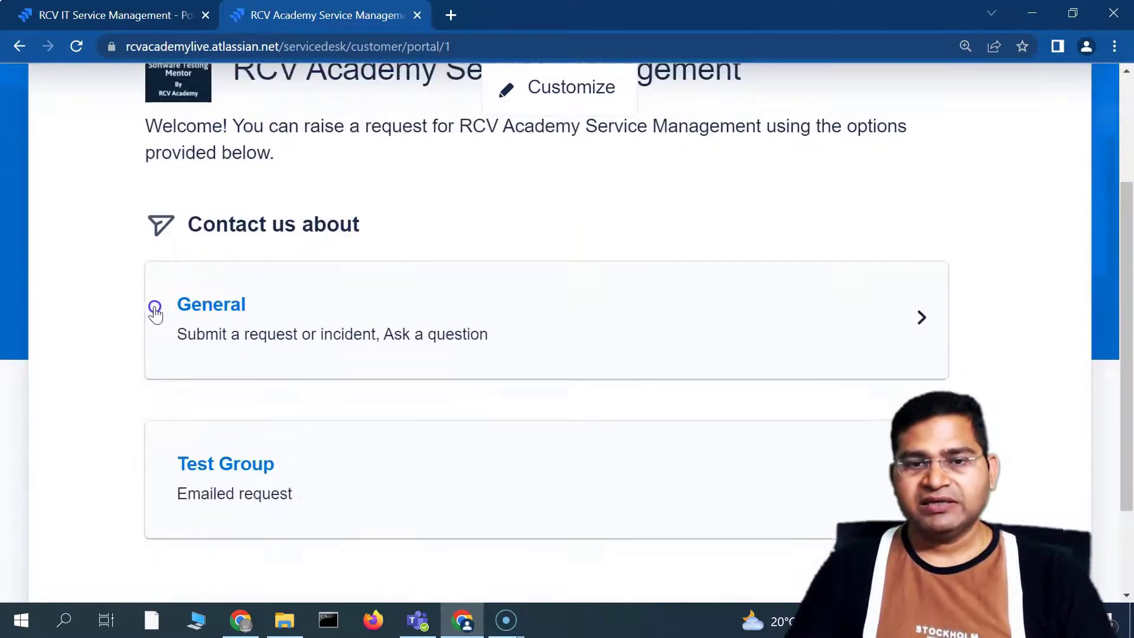
left_click(938, 236)
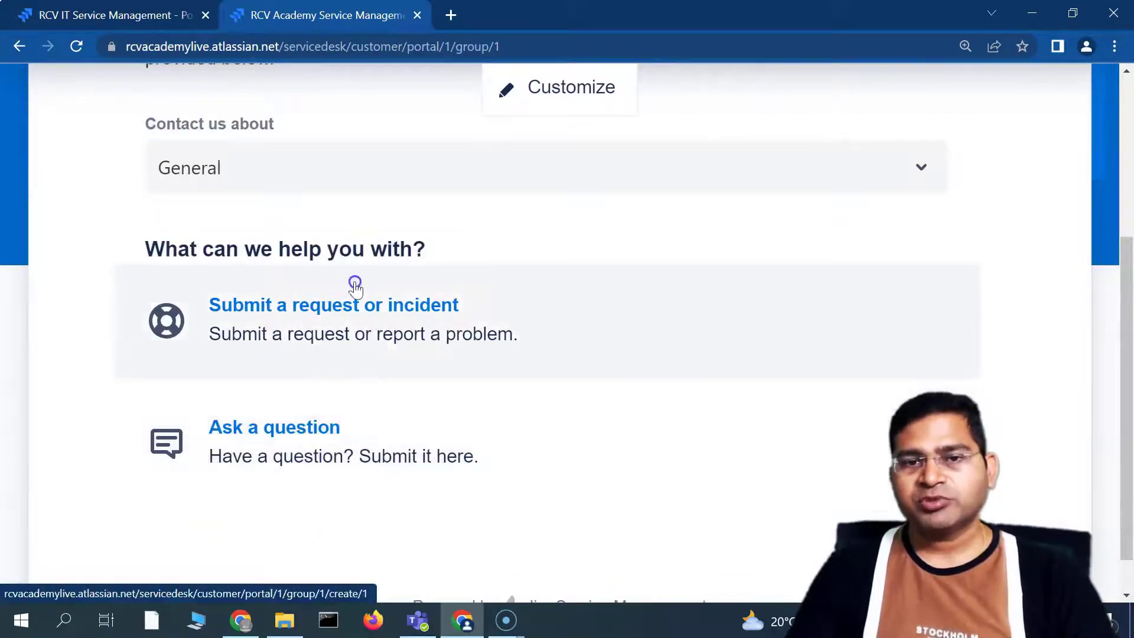
left_click(905, 171)
left_click(985, 228)
scroll(384, 435, "down", 1)
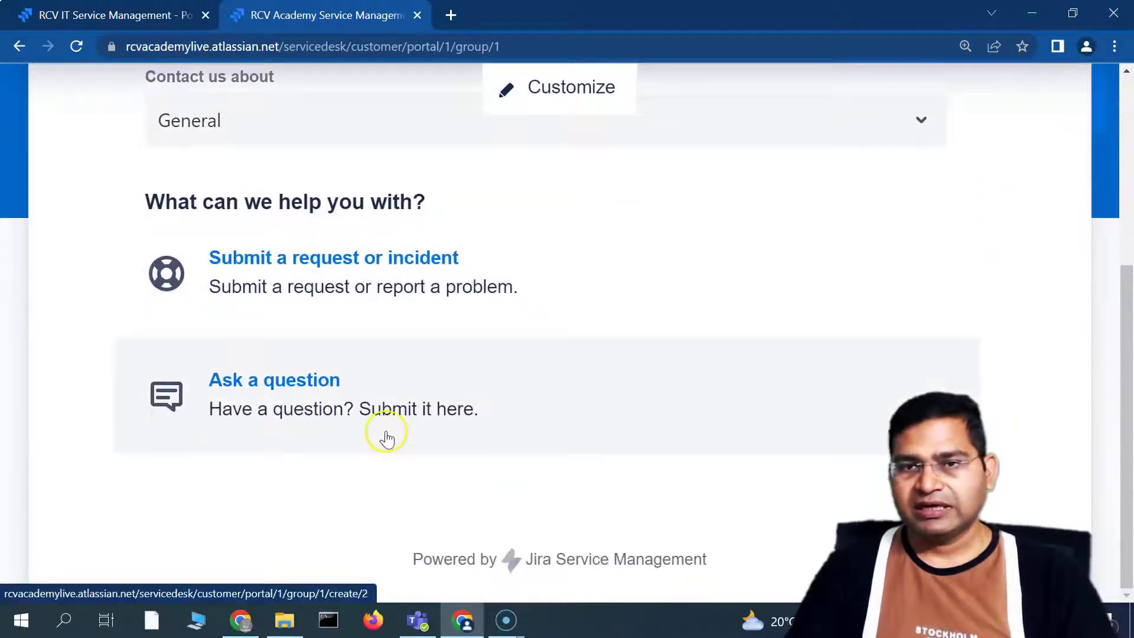
left_click(913, 139)
left_click(413, 336)
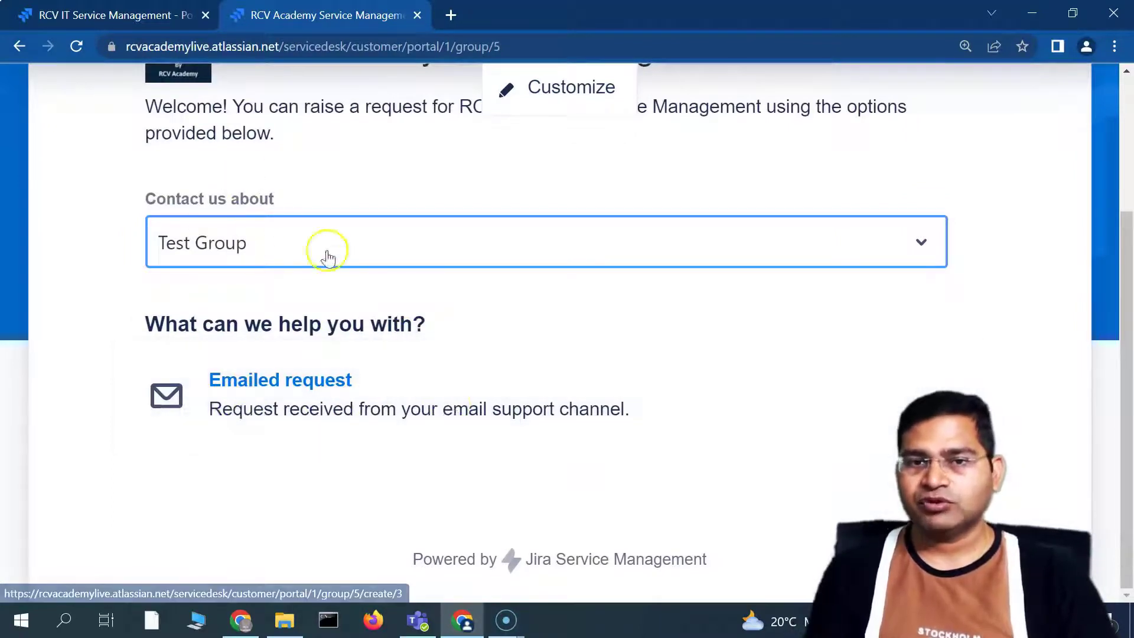
left_click(926, 245)
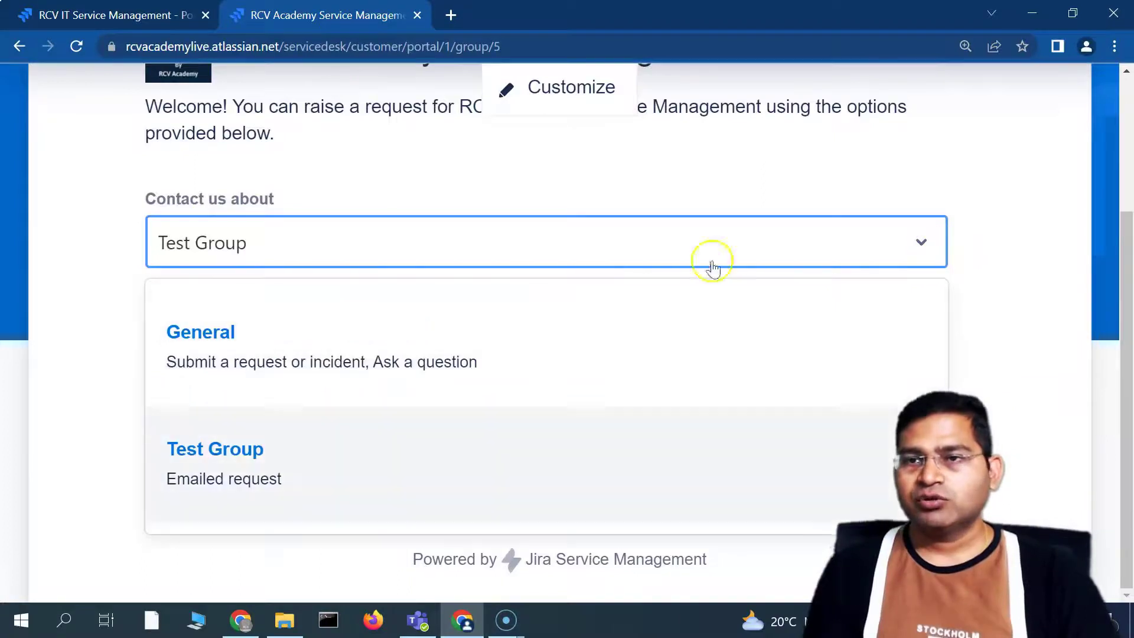
left_click(87, 299)
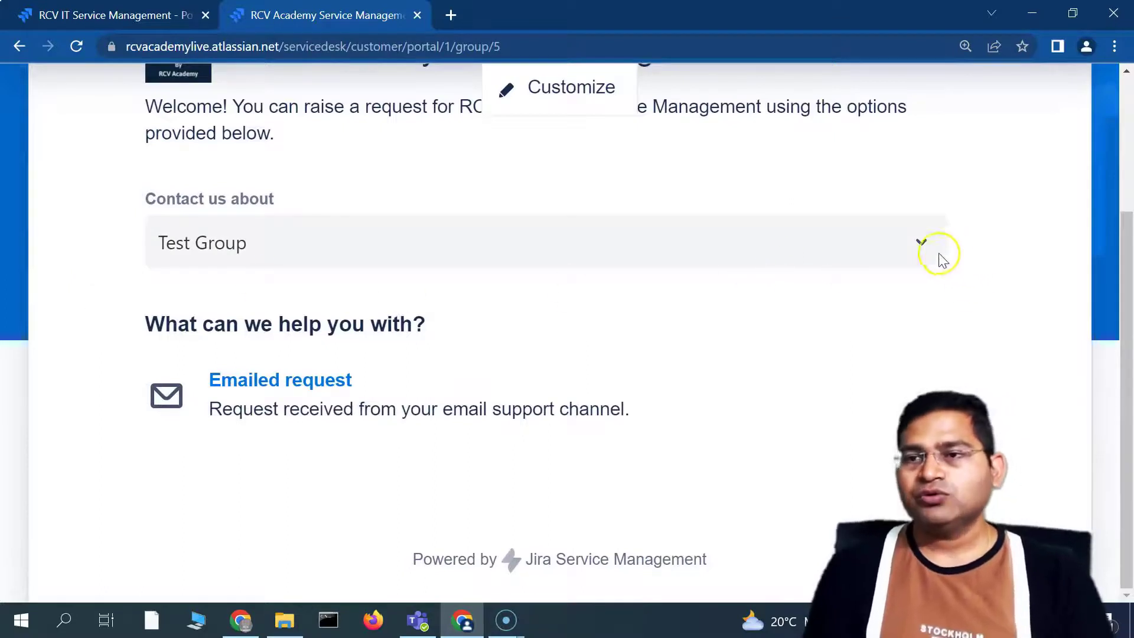
left_click(875, 242)
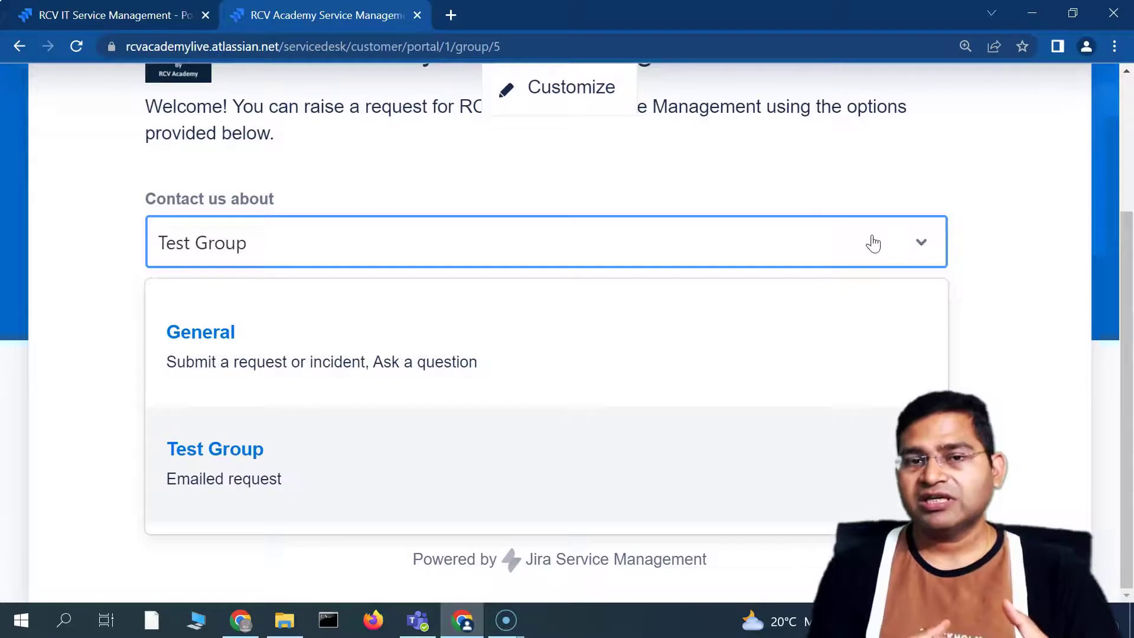
left_click(200, 16)
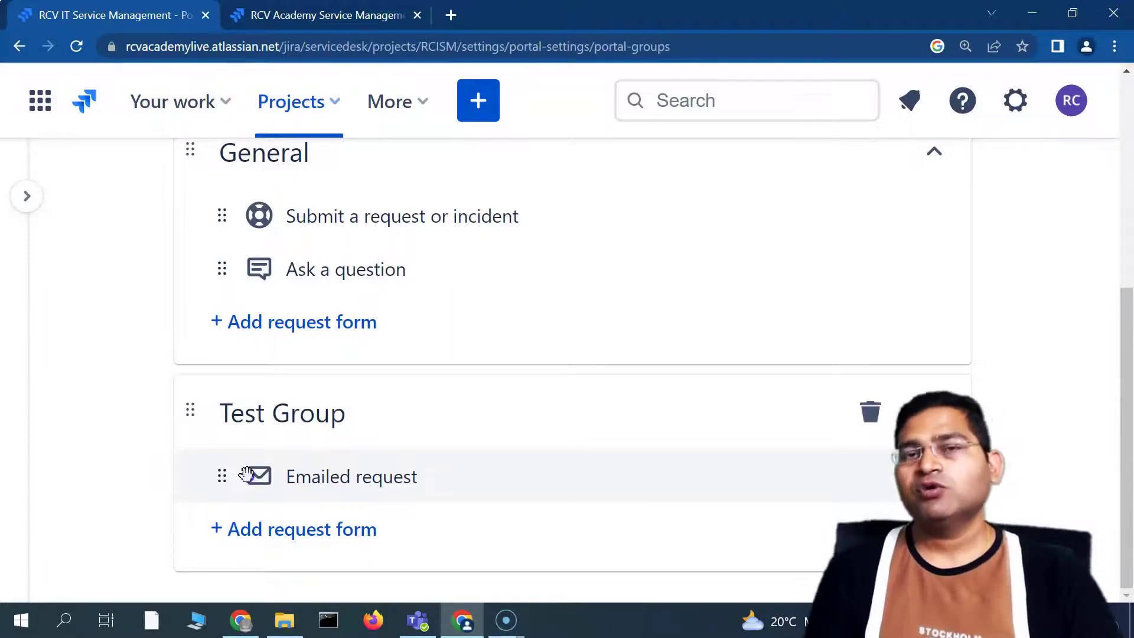
Remove Emailed request from Test Group and recreate the group, typing 'Test' as the name
left_click(334, 476)
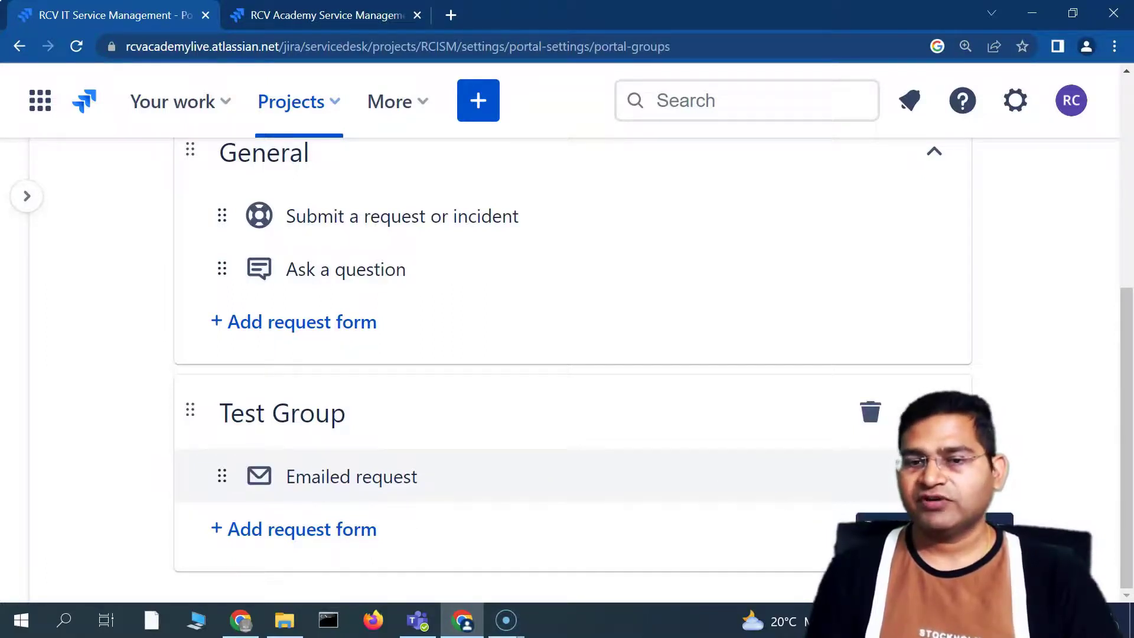
left_click(932, 477)
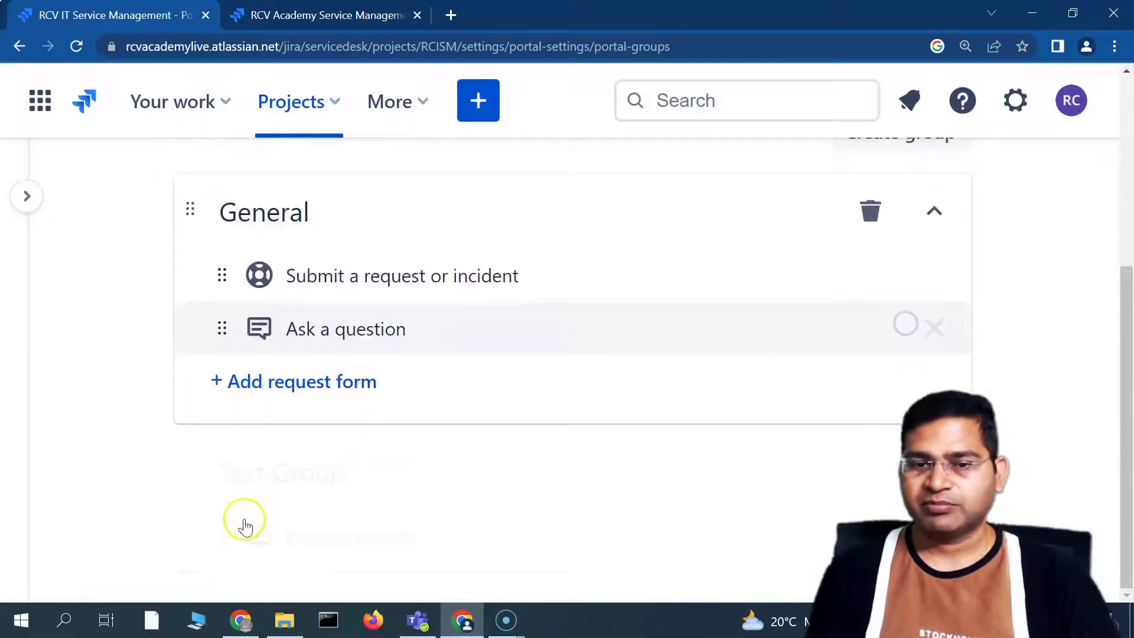
left_click(905, 282)
type("Test Group")
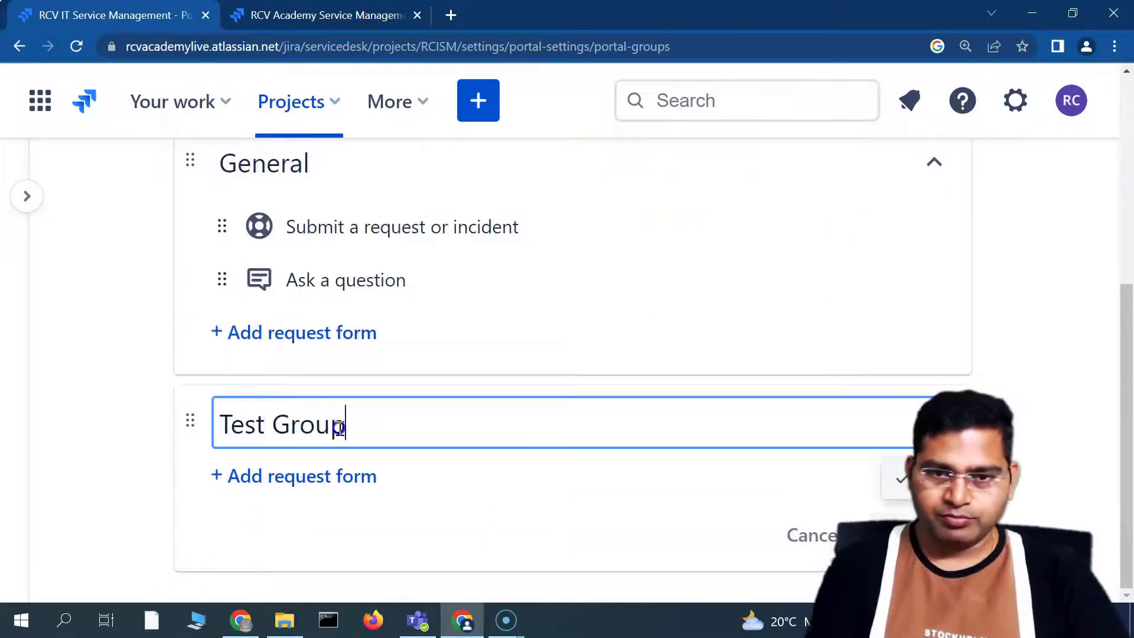
key("Return")
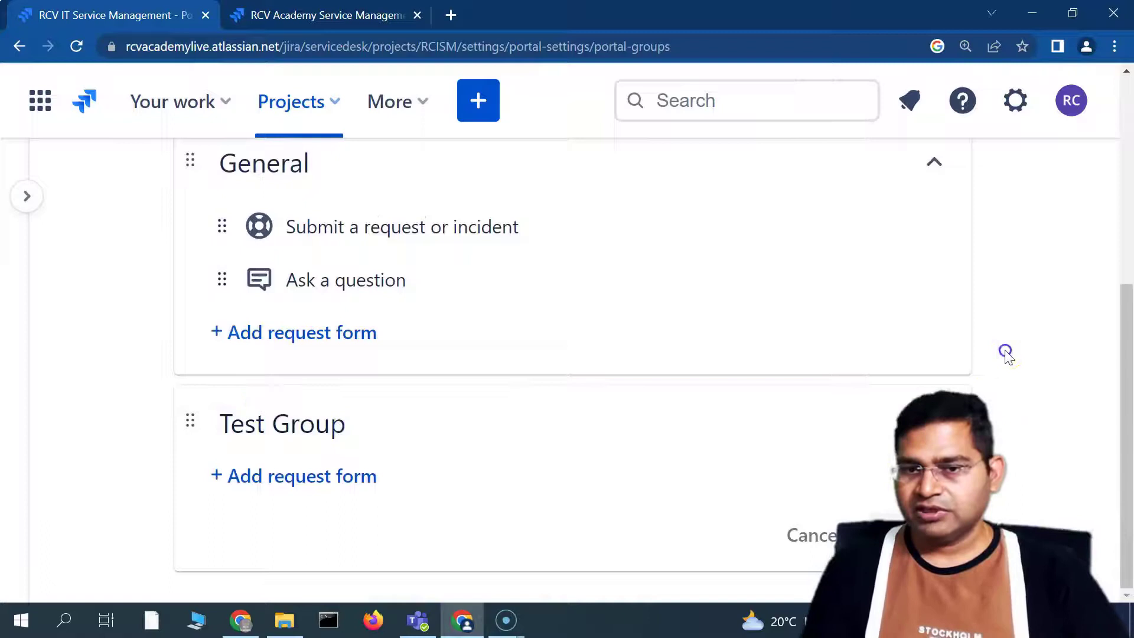
Reload the customer portal page to check the groups, then return to portal group settings
key("ctrl+Tab")
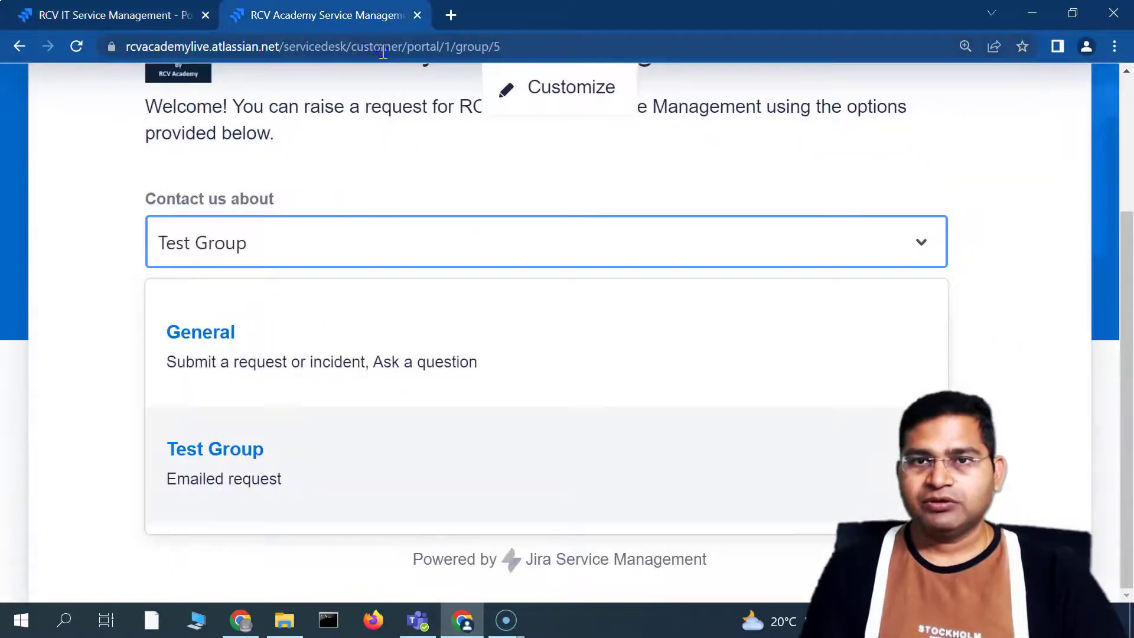
left_click(590, 221)
key("F5")
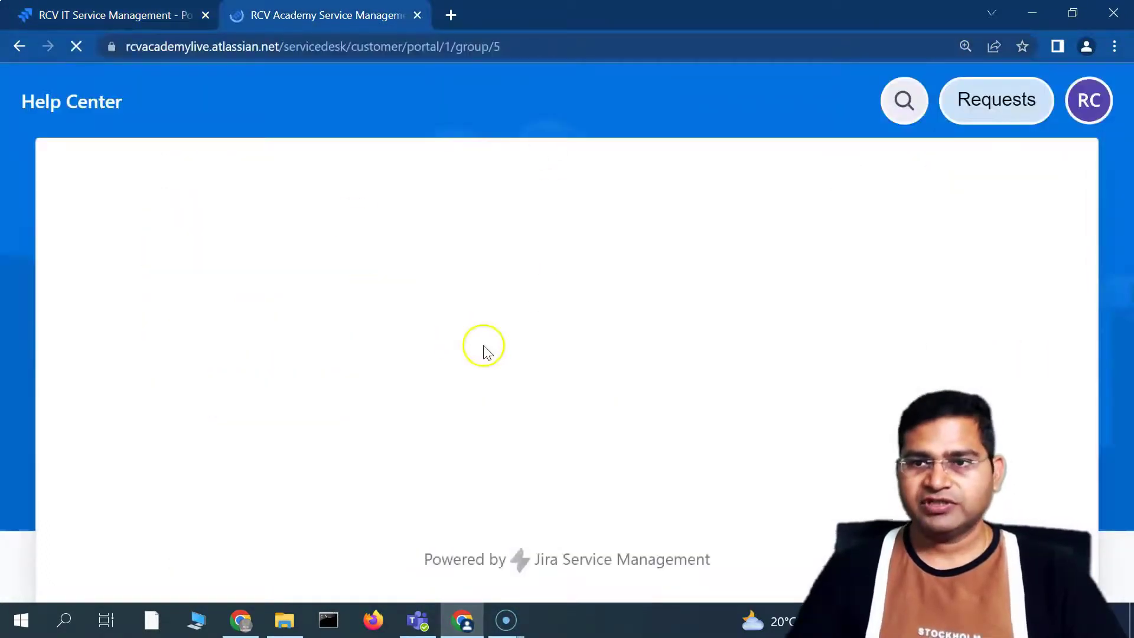
scroll(530, 383, "down", 5)
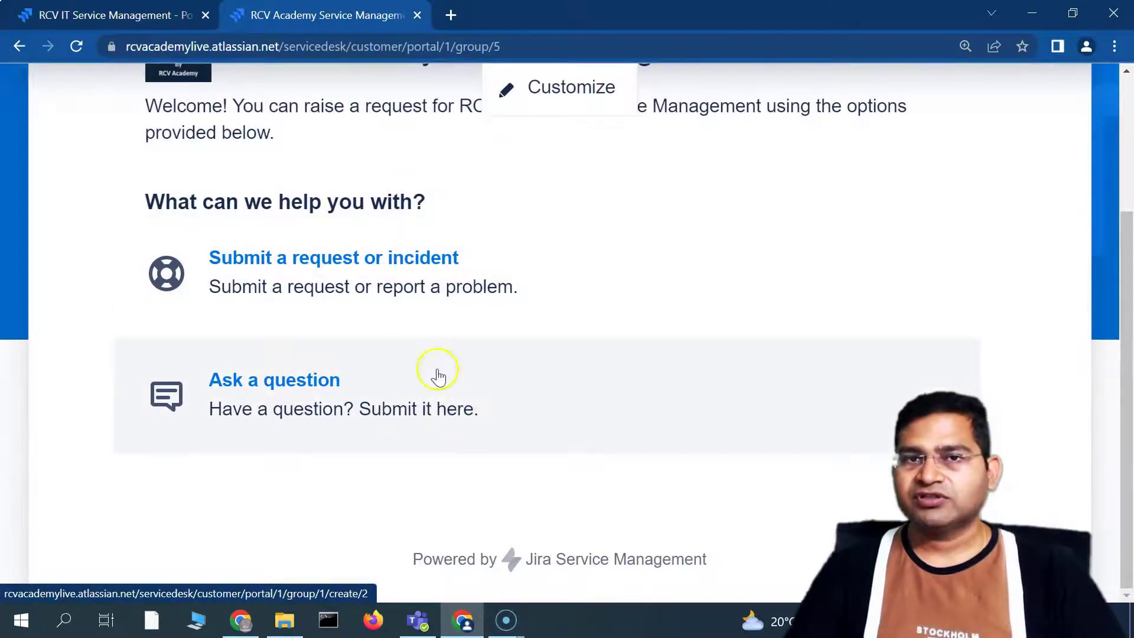
left_click(110, 15)
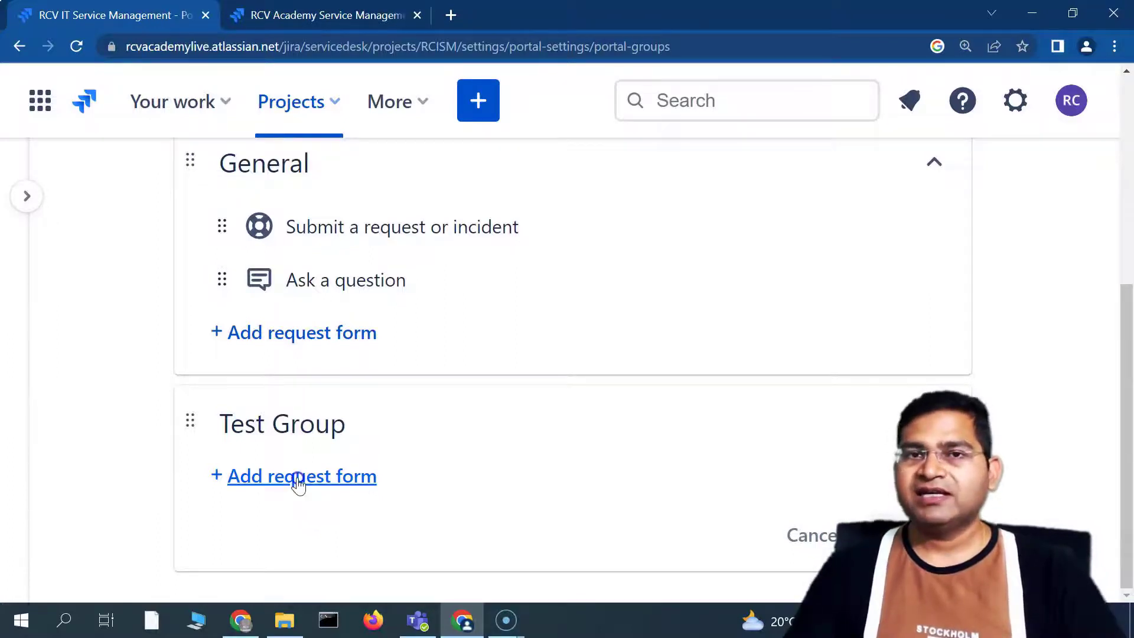
Add the Ask a question form to Test Group and save the change
left_click(340, 484)
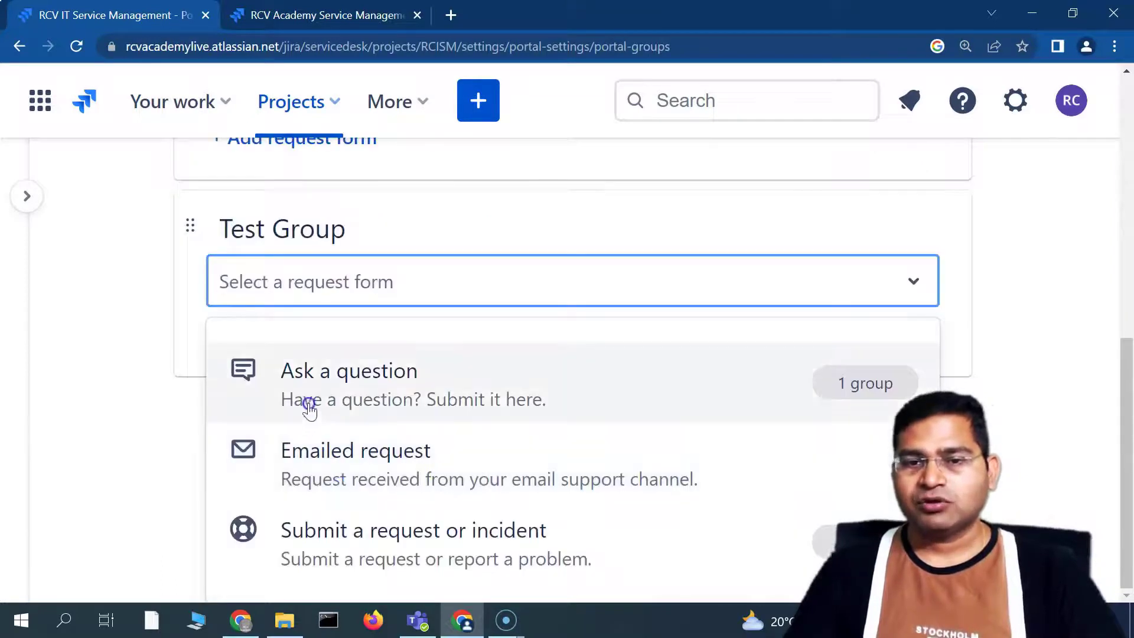
left_click(324, 392)
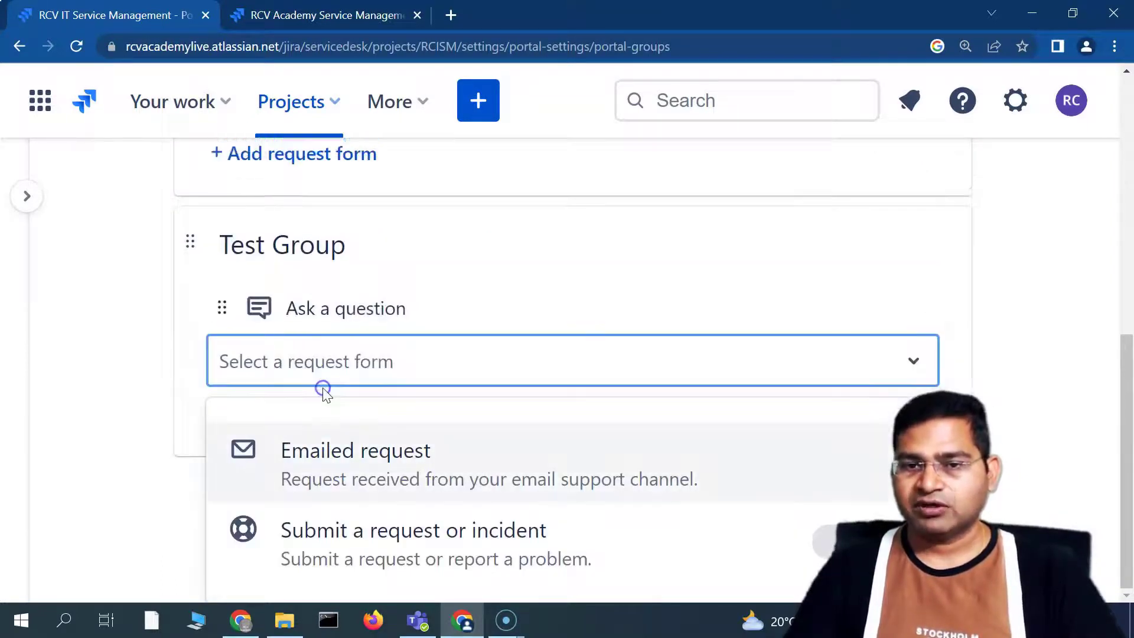
left_click(62, 451)
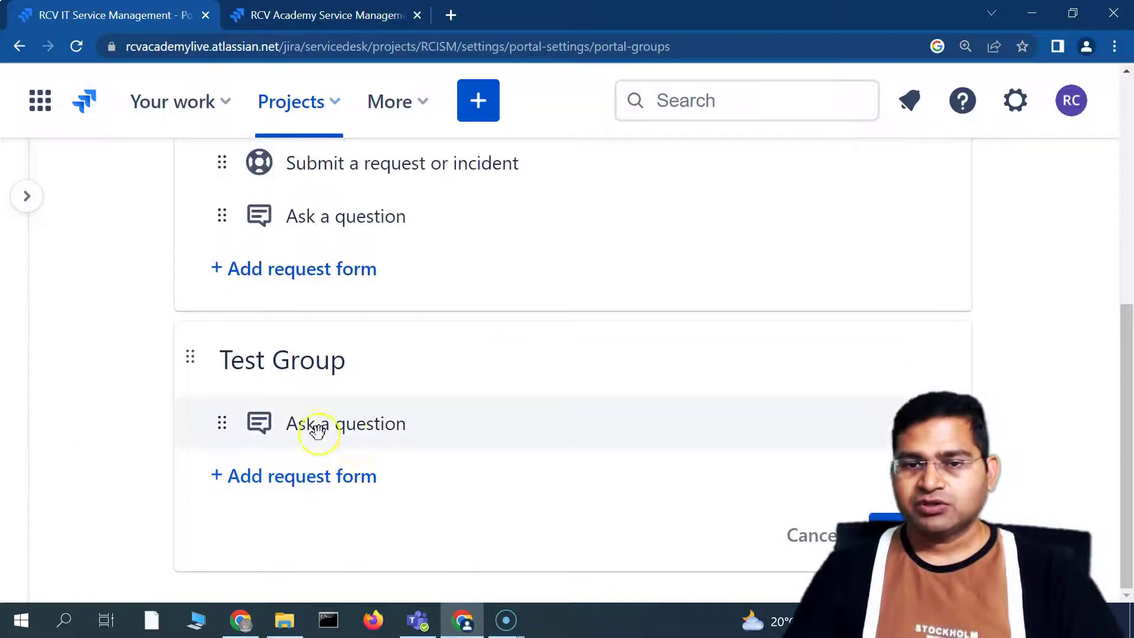
left_click(886, 535)
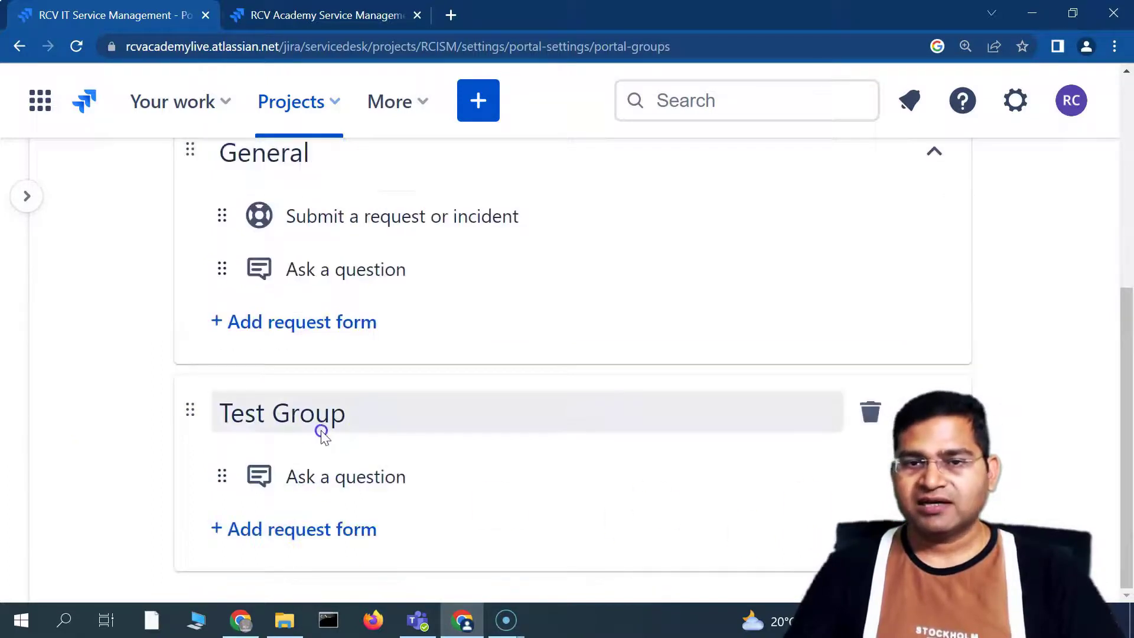
left_click(324, 14)
Refresh the portal to verify Test Group offers Ask a question, then return to the settings tab
left_click(543, 45)
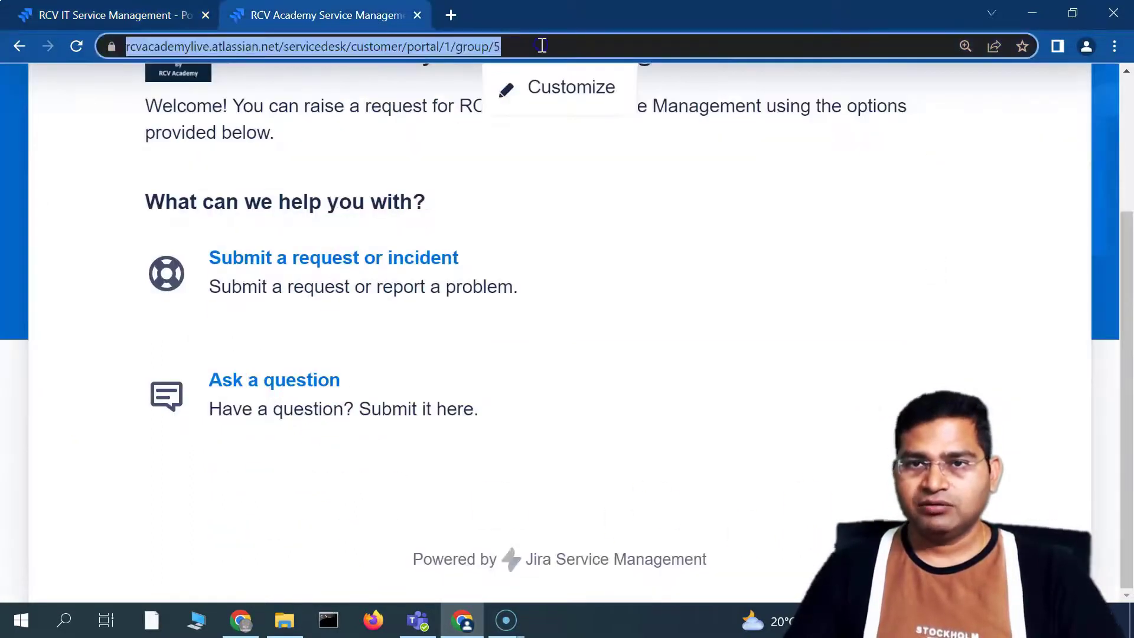
key("Return")
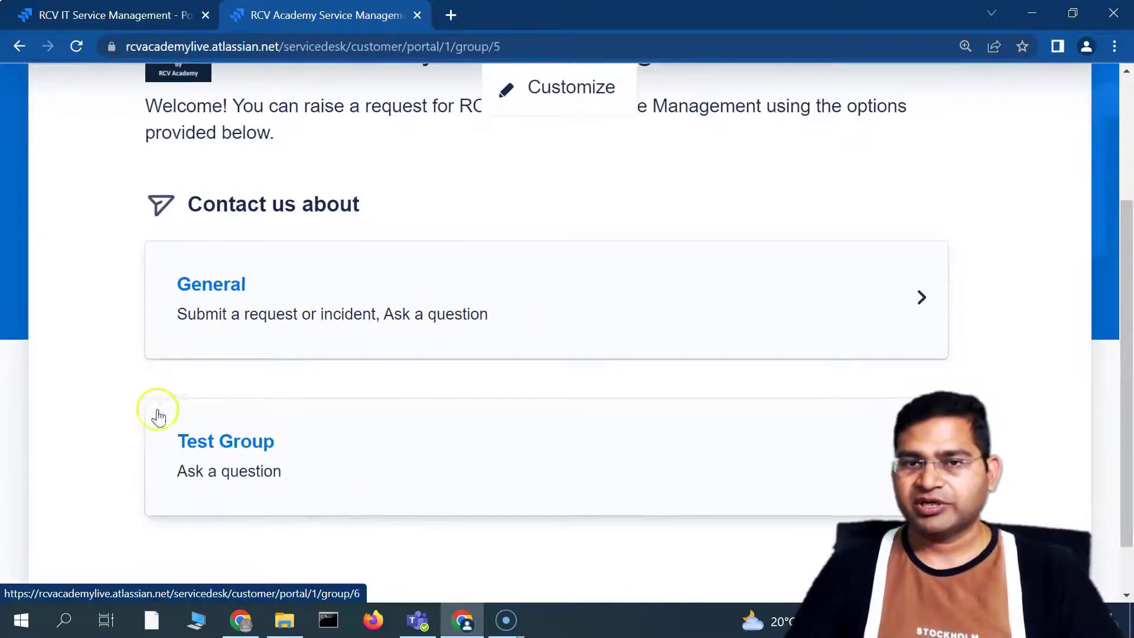
scroll(101, 520, "down", 1)
scroll(278, 235, "up", 4)
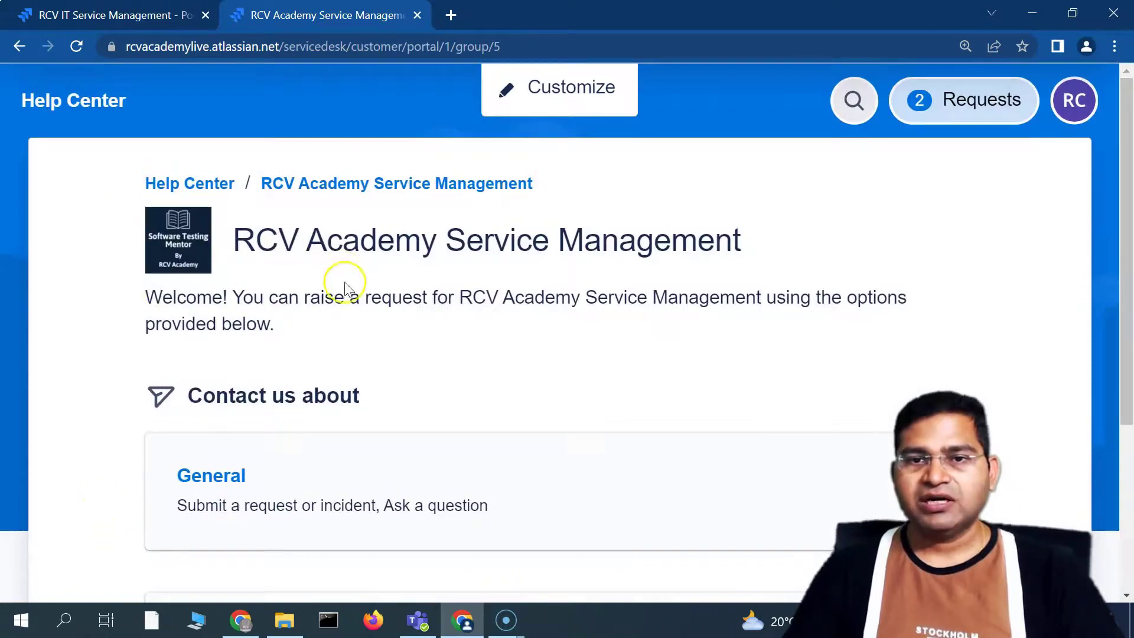
left_click(74, 15)
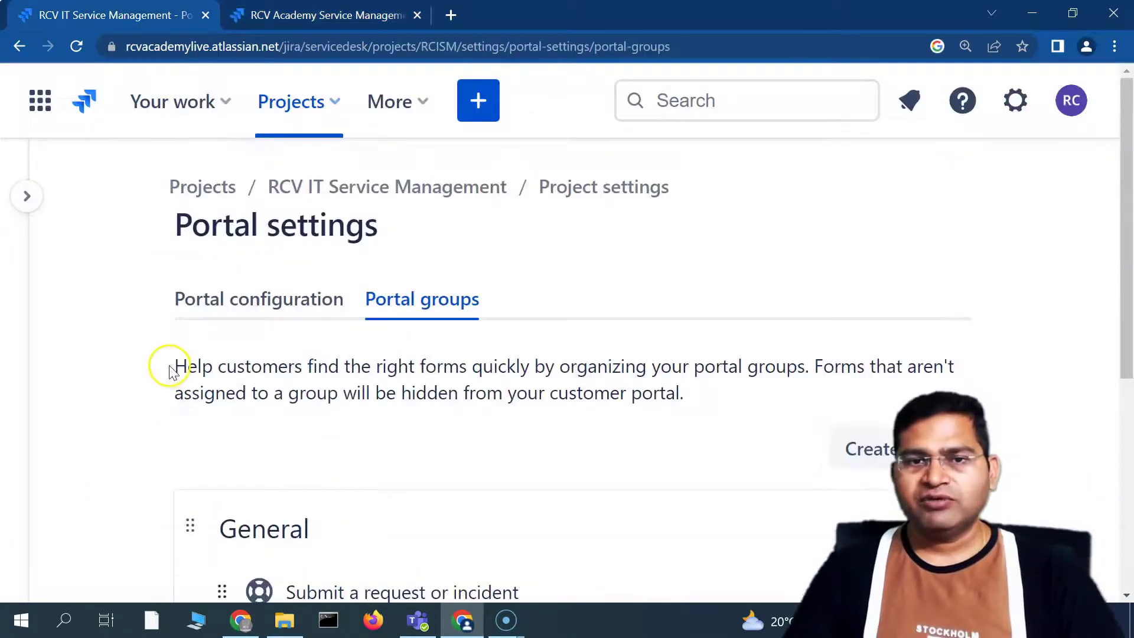
Review the Portal configuration page's service project name, introduction text and logo, then compare with the live portal
left_click(267, 316)
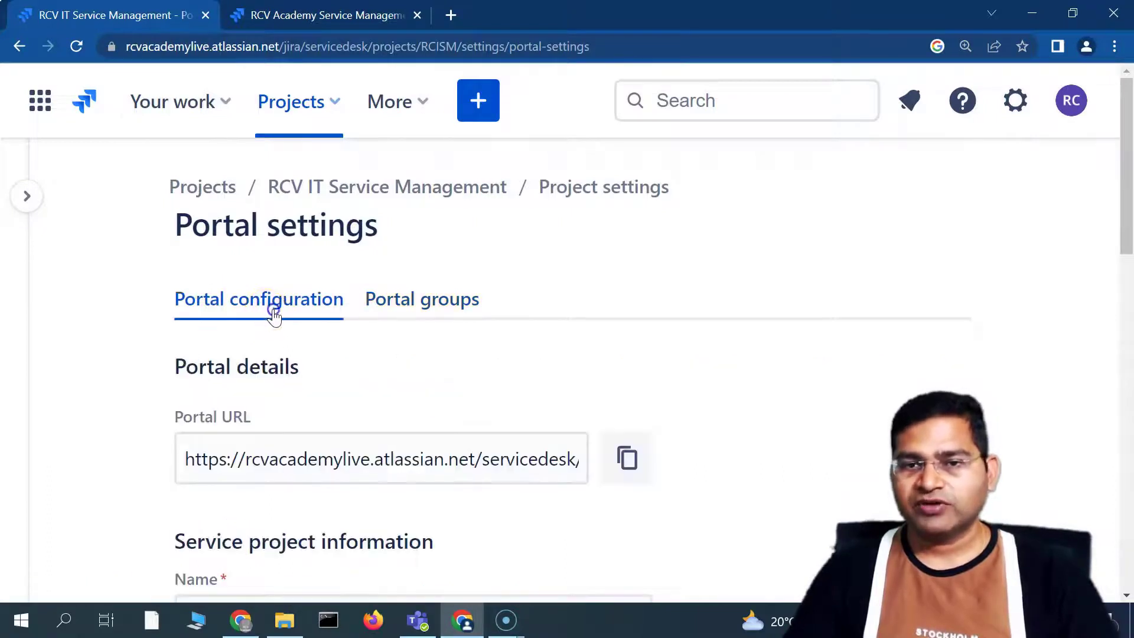
scroll(274, 316, "down", 6)
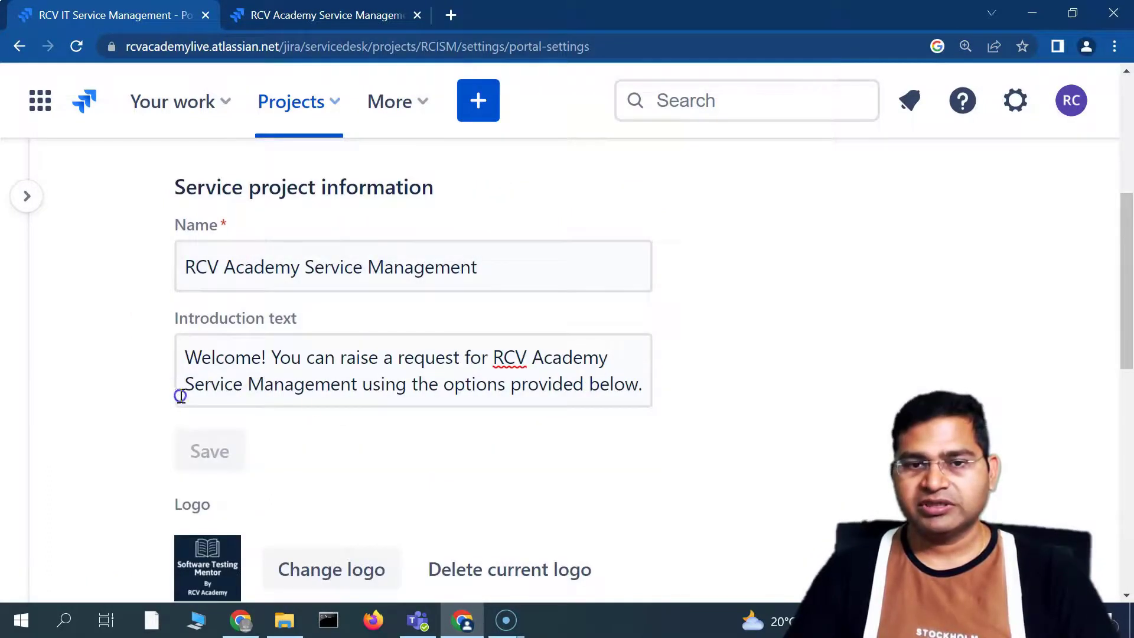
scroll(180, 395, "down", 9)
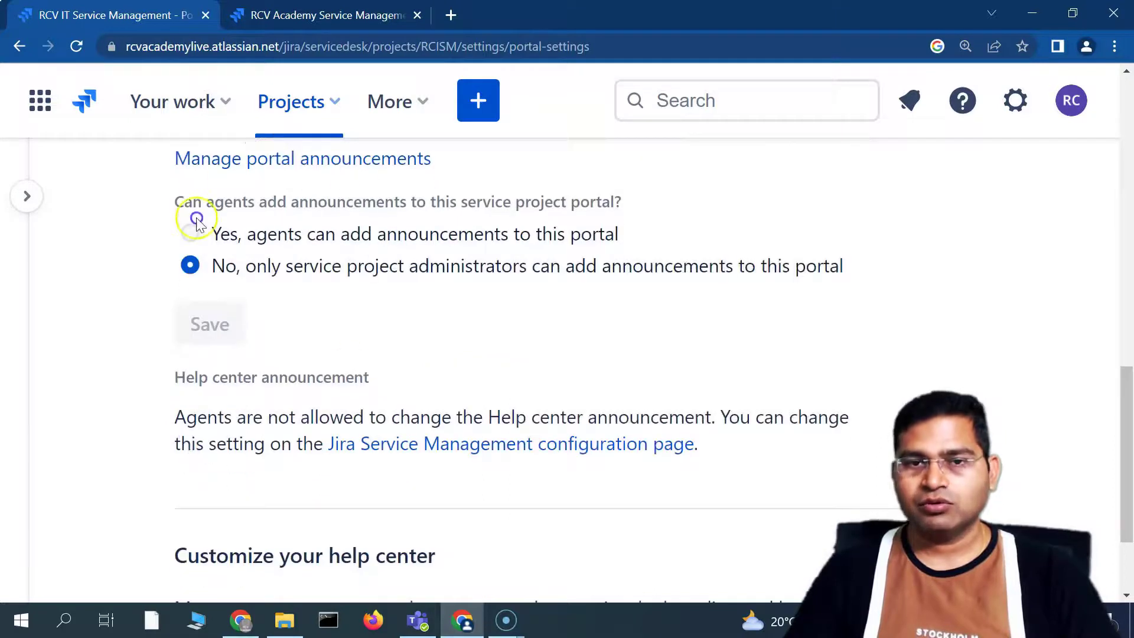
scroll(250, 419, "down", 2)
scroll(275, 457, "up", 17)
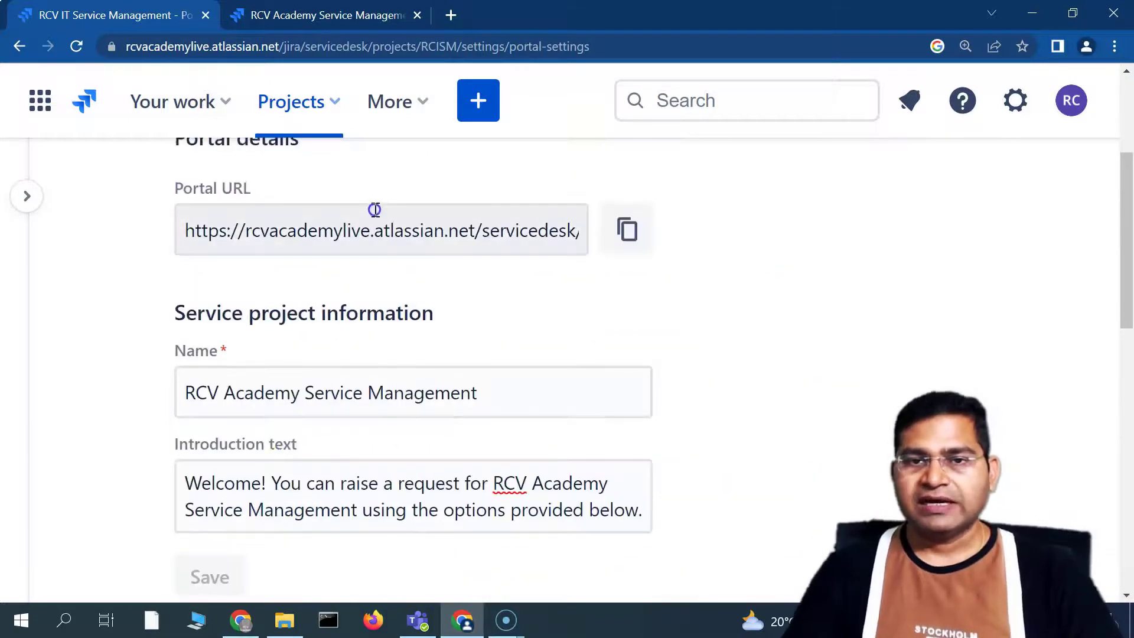
left_click(354, 15)
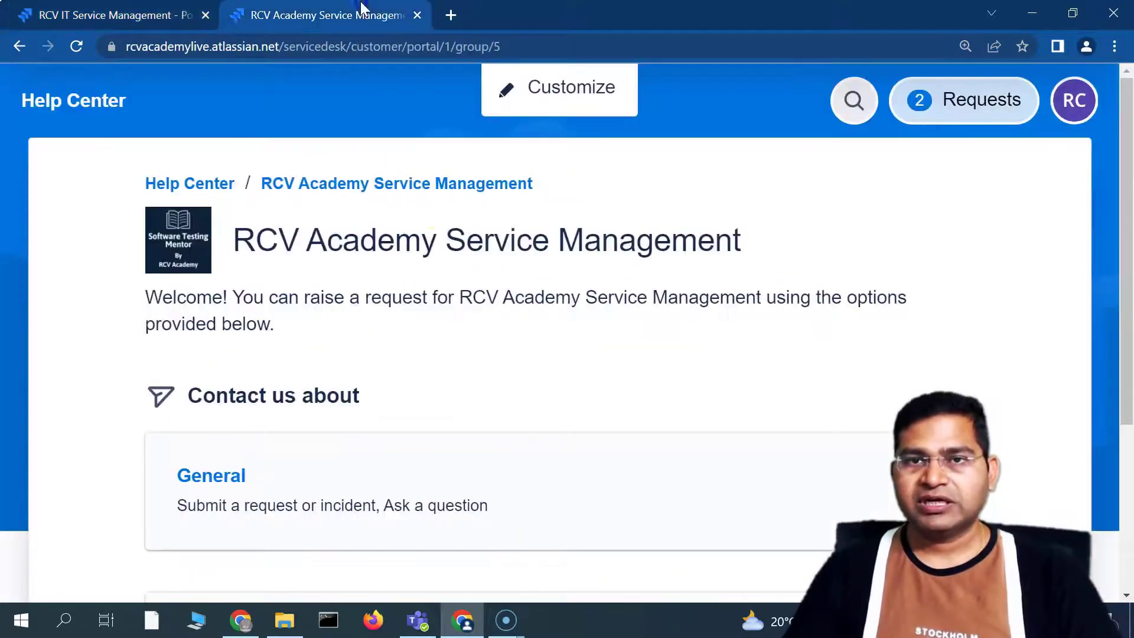
scroll(378, 467, "down", 4)
Open the General group on the customer portal and browse its request forms
left_click(126, 12)
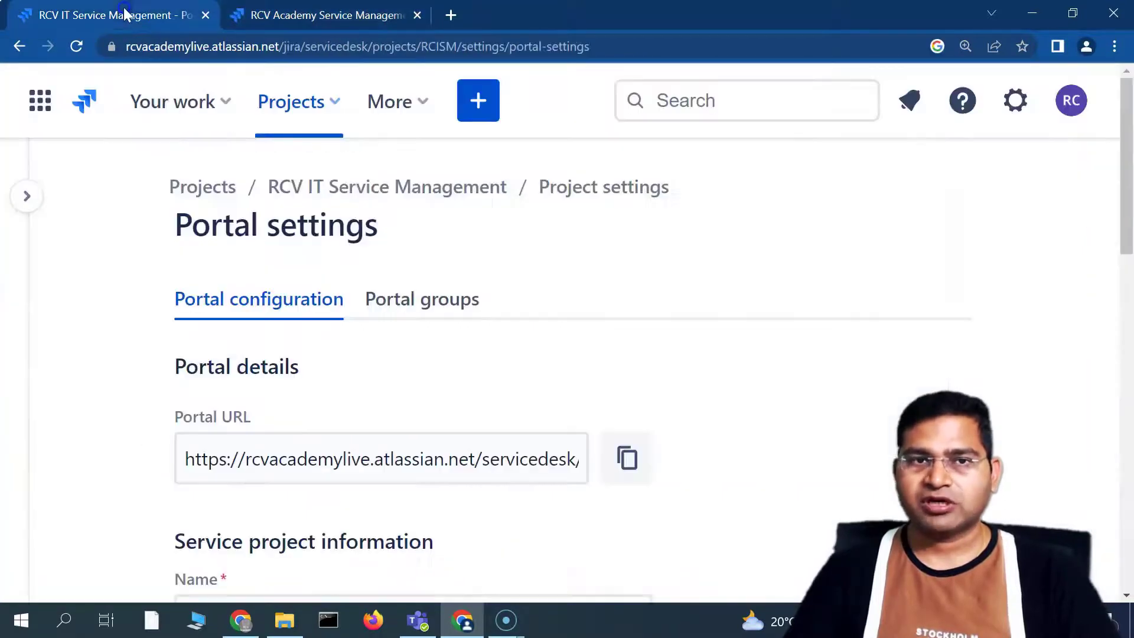
left_click(355, 13)
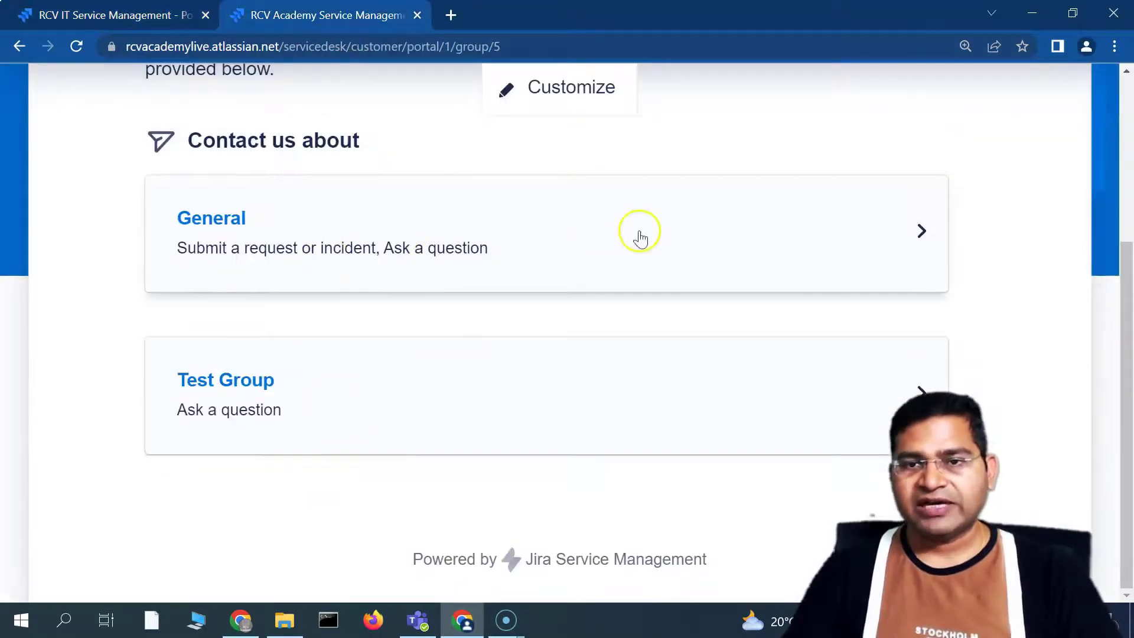
left_click(653, 246)
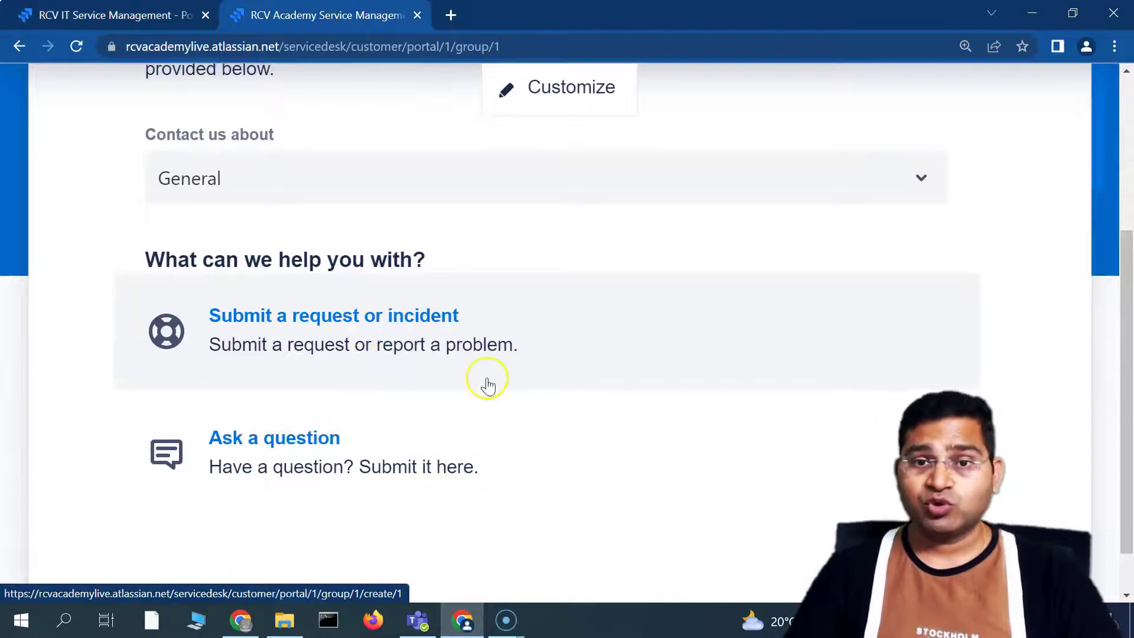
scroll(463, 380, "up", 5)
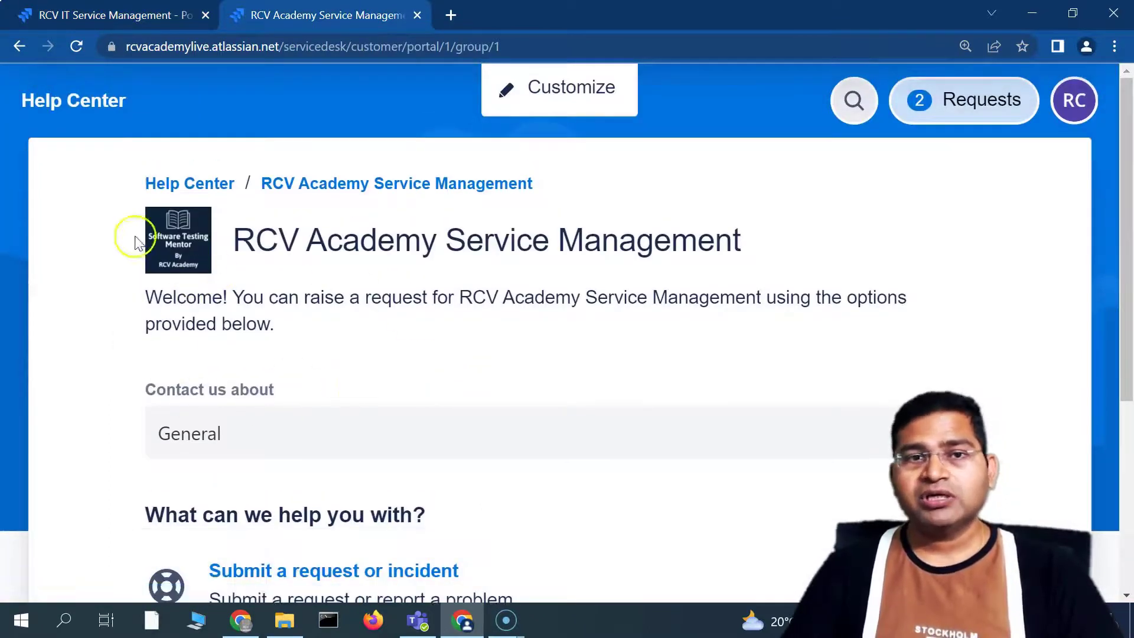
scroll(620, 425, "down", 5)
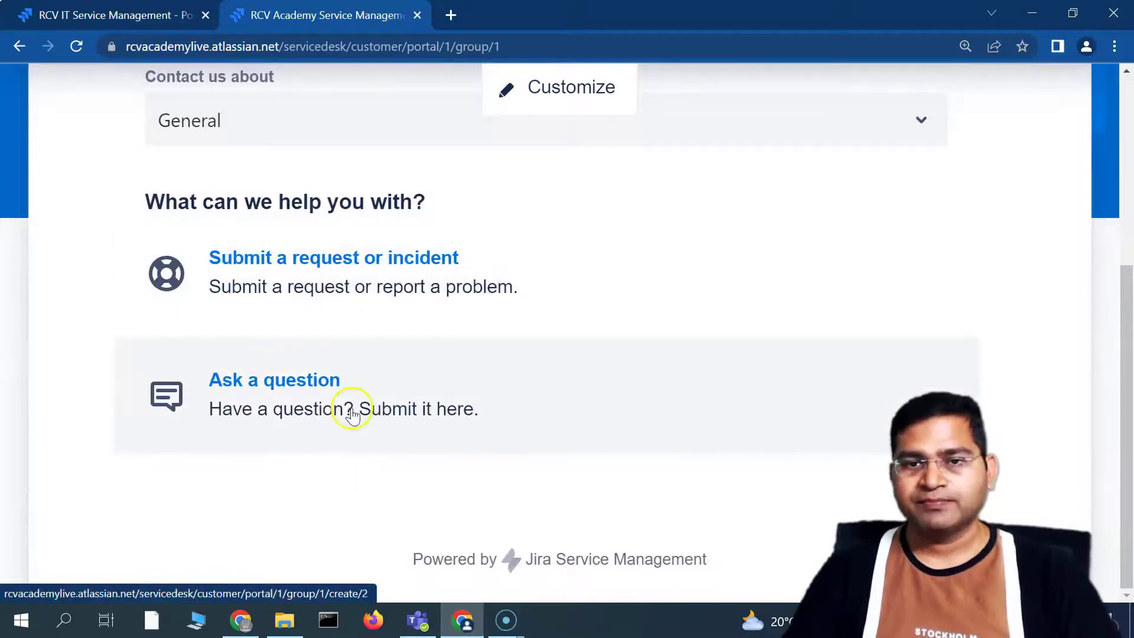
scroll(306, 526, "up", 1)
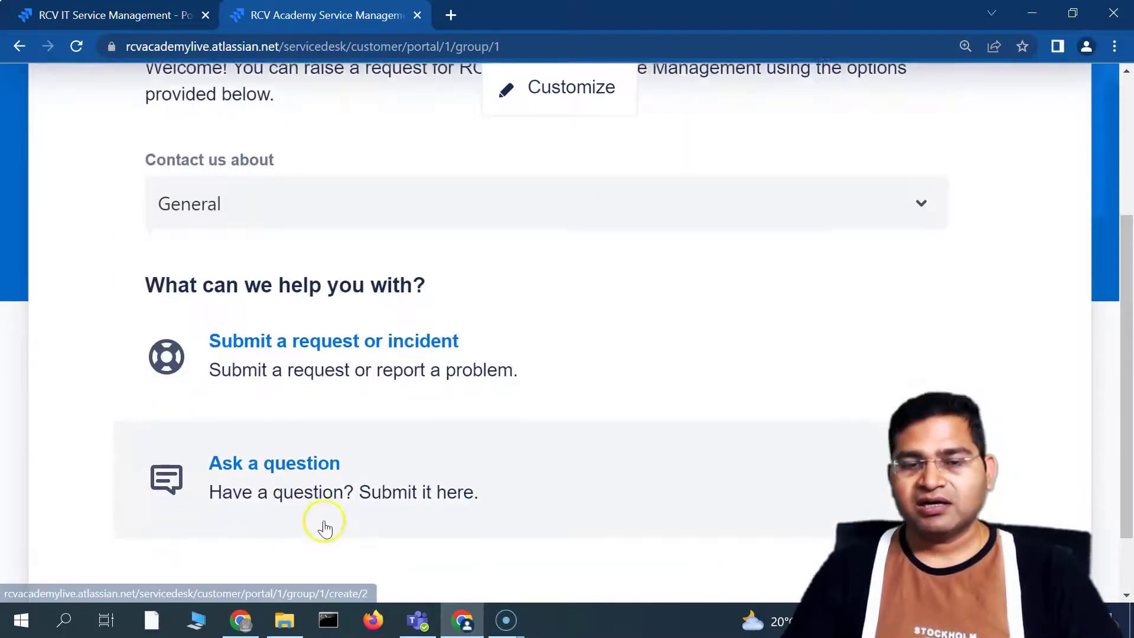
scroll(325, 527, "down", 1)
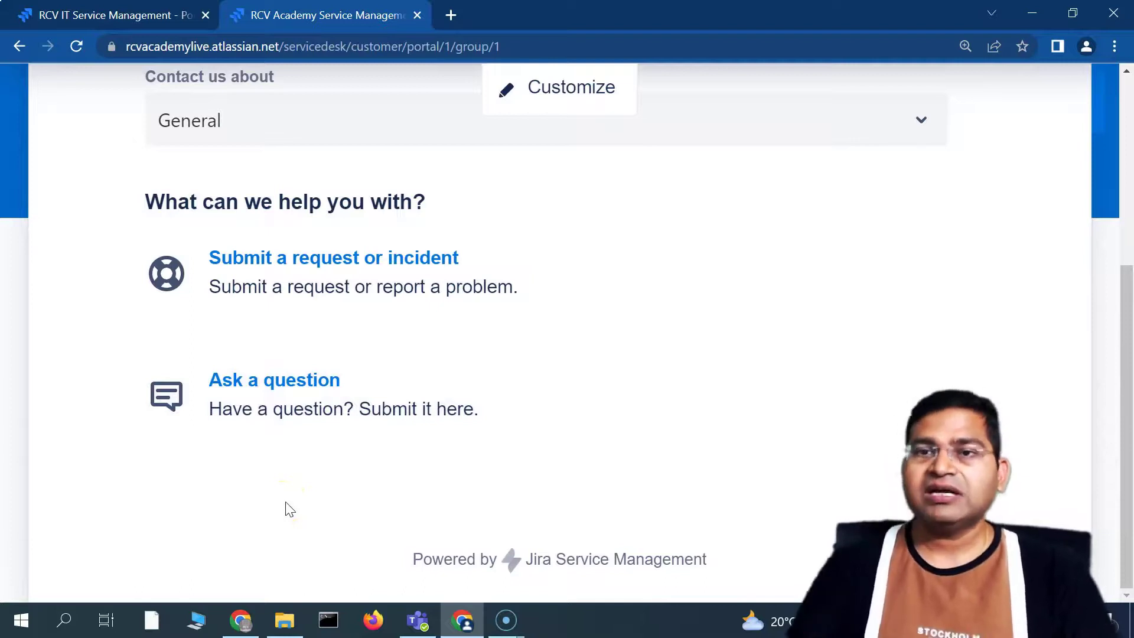
scroll(520, 469, "up", 5)
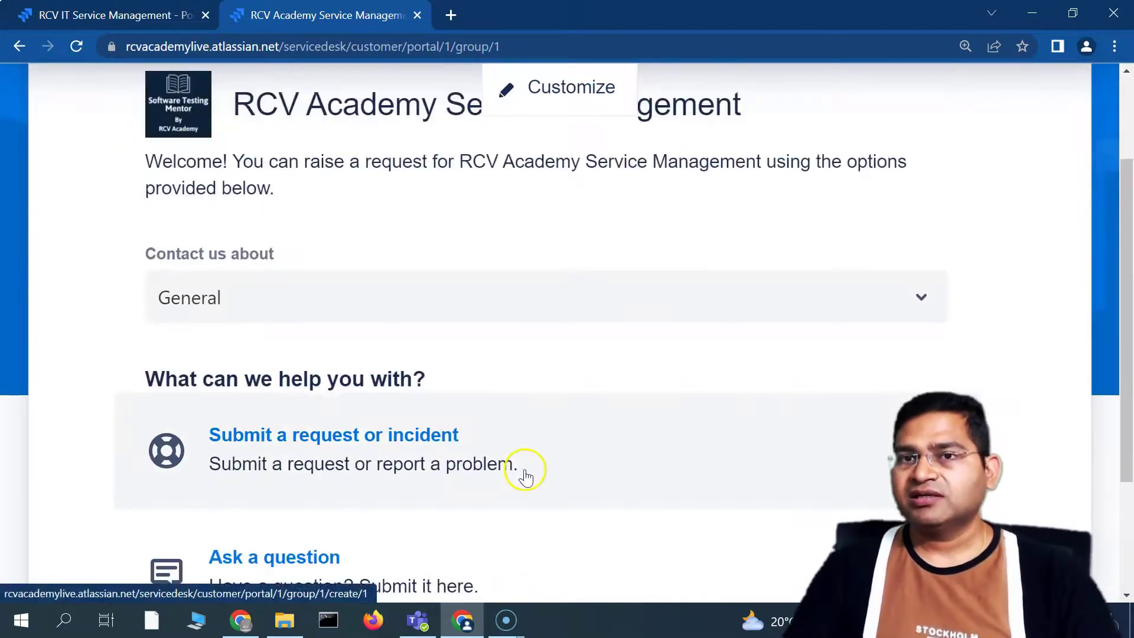
Check the project settings sidebar in portal settings, then return to the RCV Academy Service Management portal
left_click(121, 13)
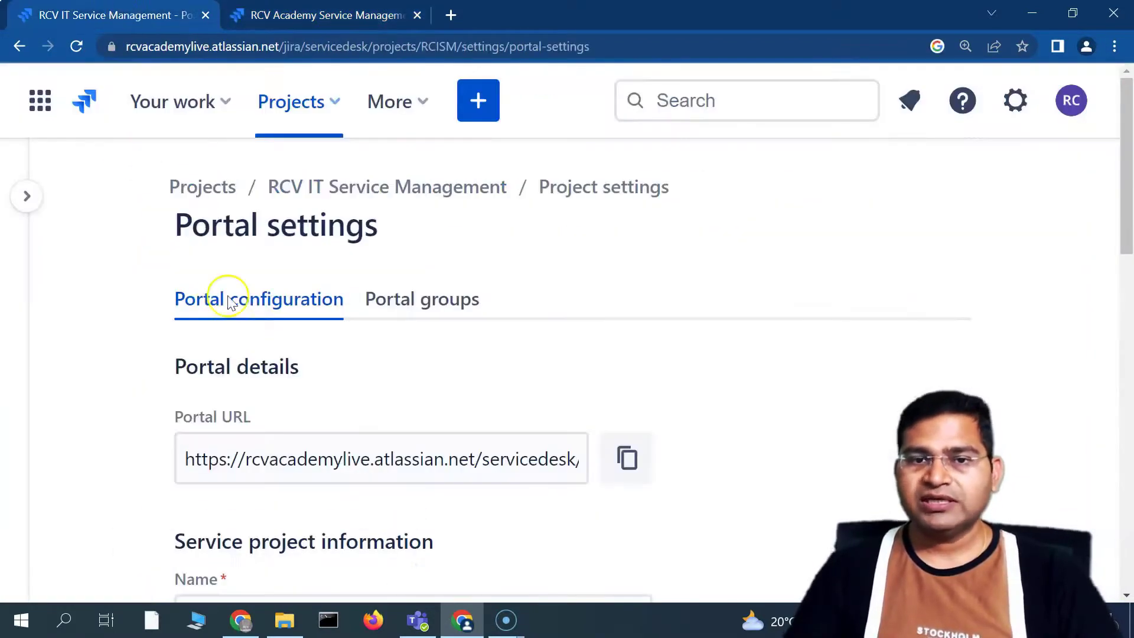
left_click(27, 196)
scroll(178, 463, "down", 2)
scroll(170, 484, "up", 2)
left_click(493, 274)
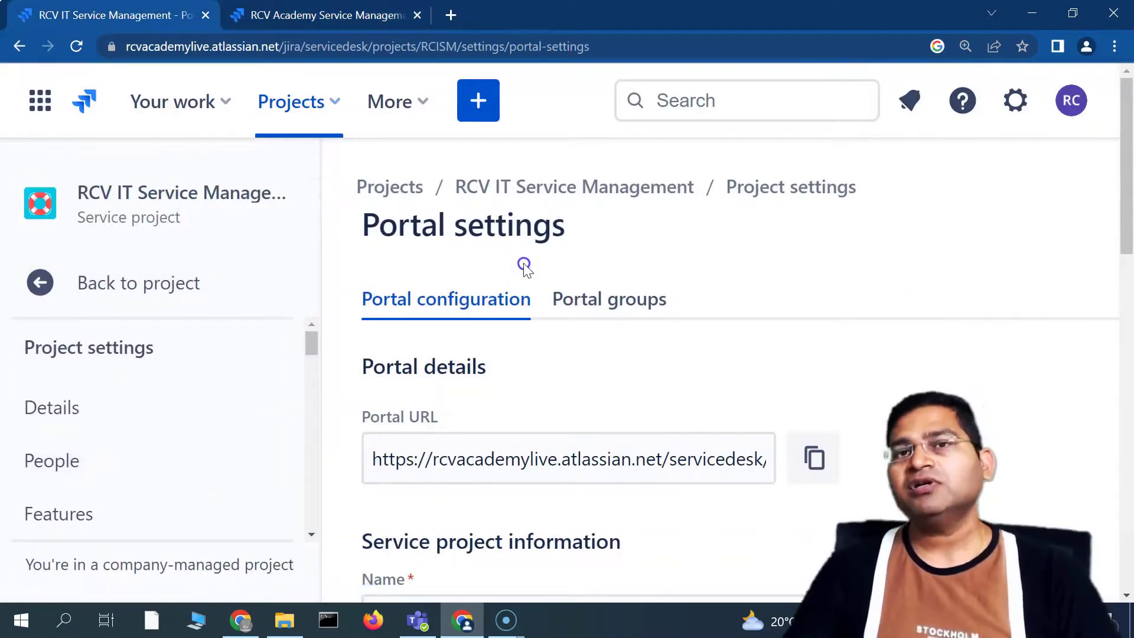
left_click(346, 16)
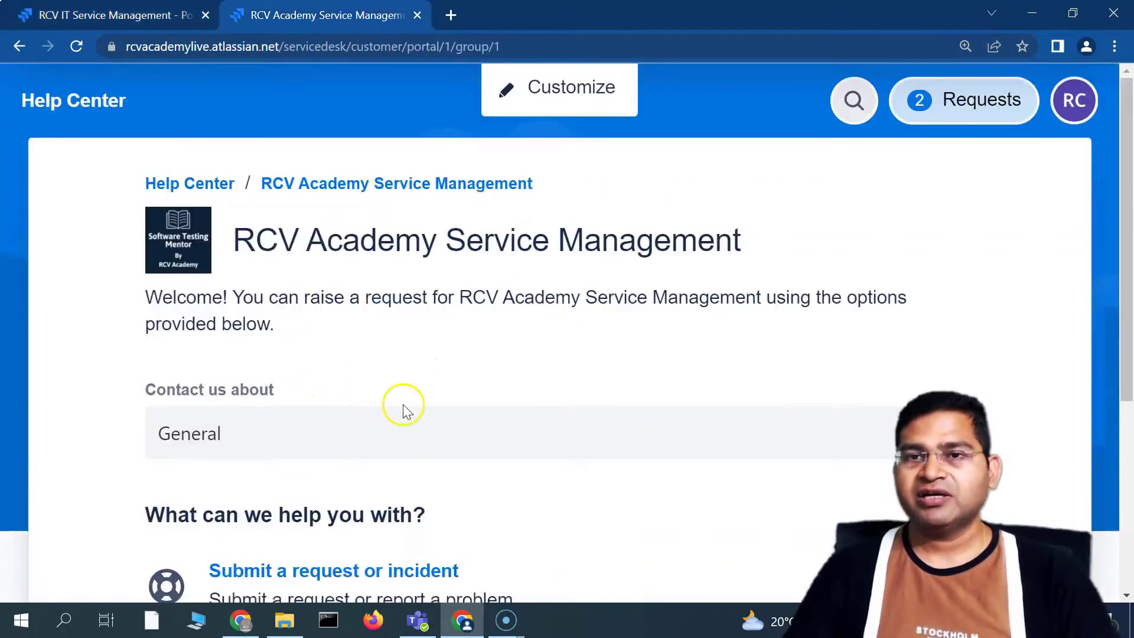